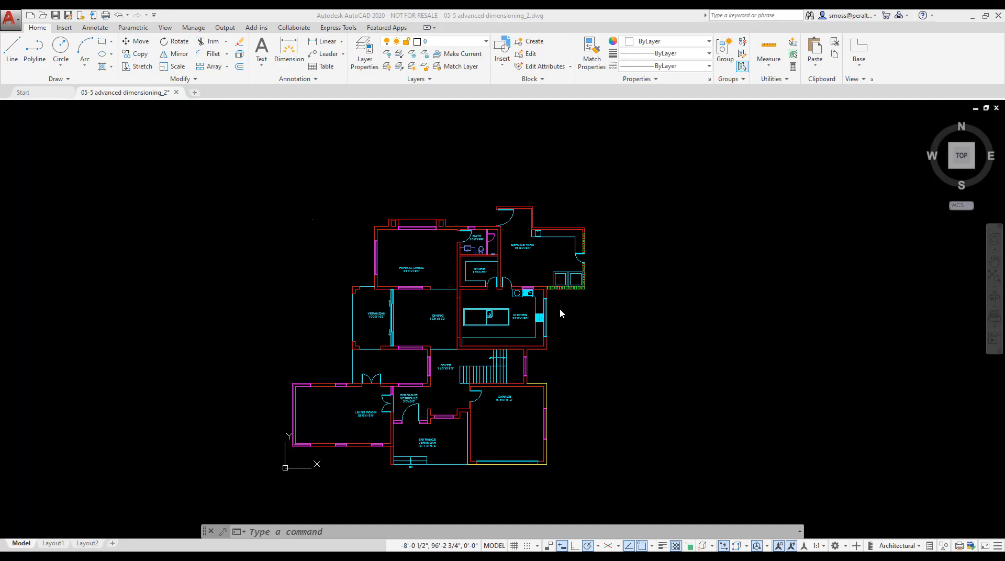
Step: Create a new dimension style named Arch_96 based on the Standard style
left_click(307, 80)
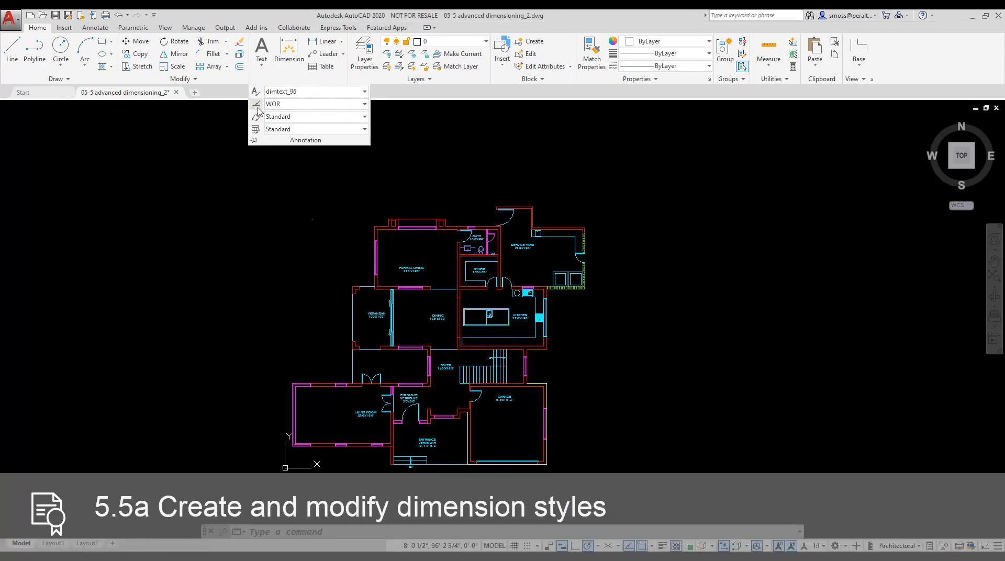
left_click(354, 105)
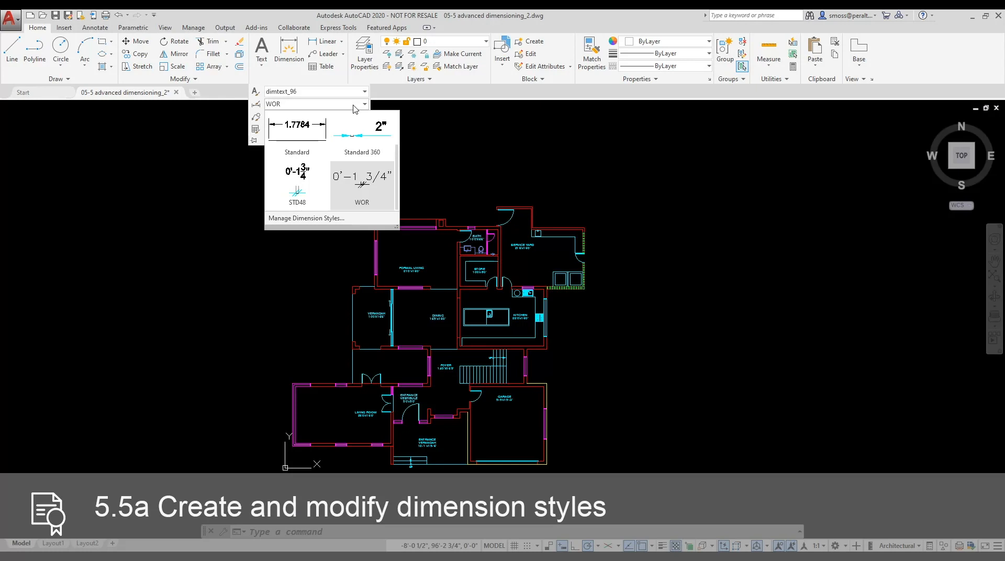
left_click(258, 108)
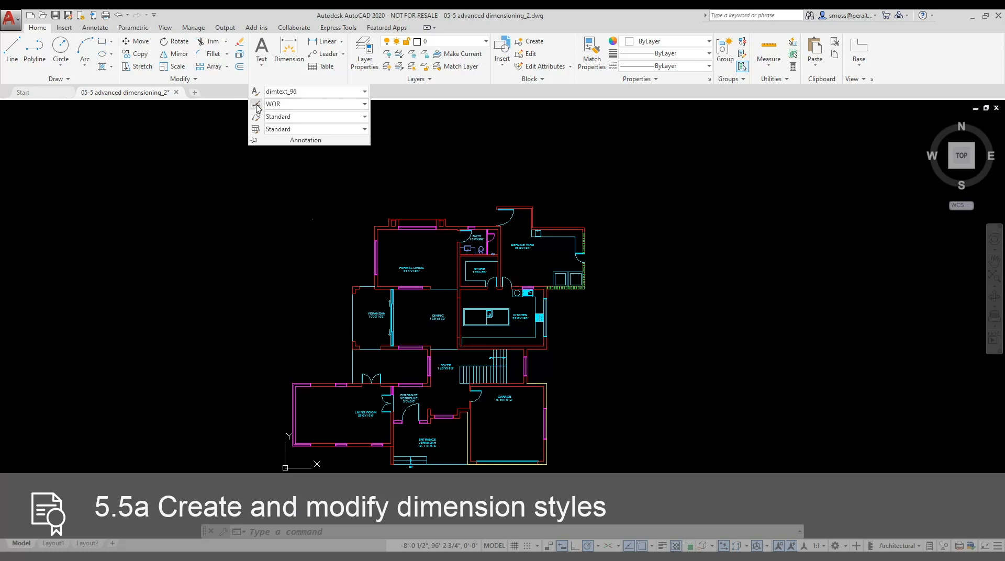
left_click(257, 108)
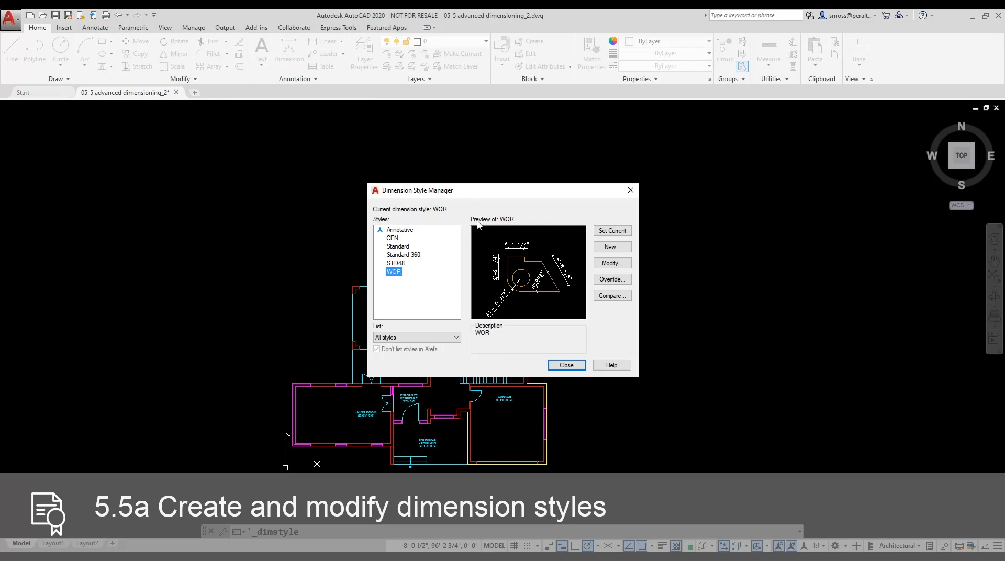
left_click(613, 247)
type("Arch_96")
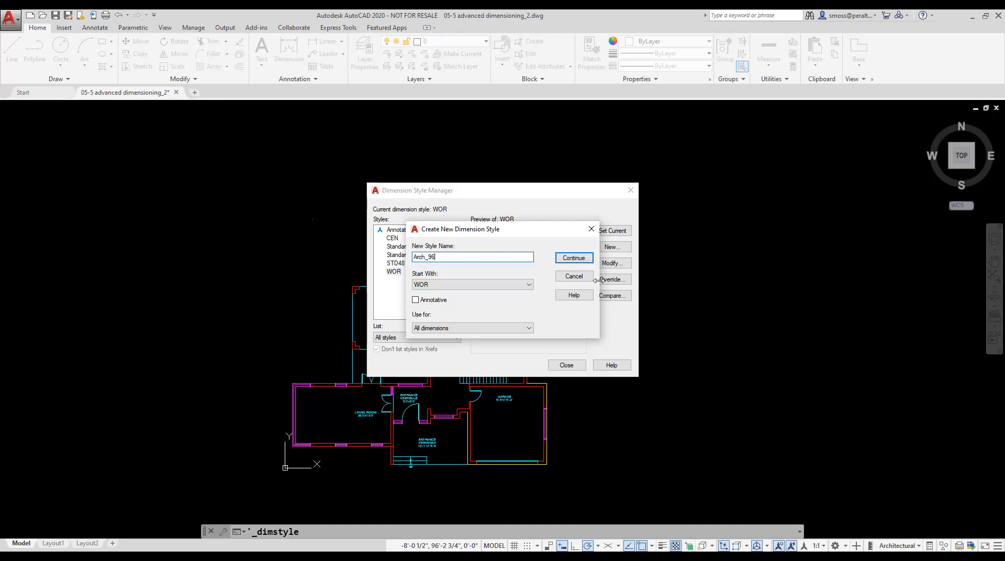
left_click(515, 284)
left_click(493, 308)
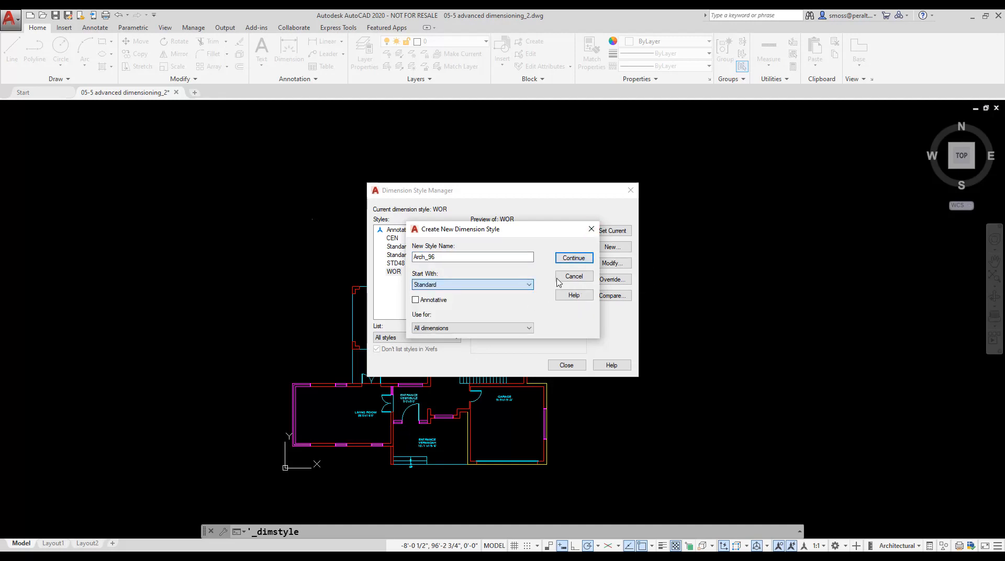
left_click(574, 258)
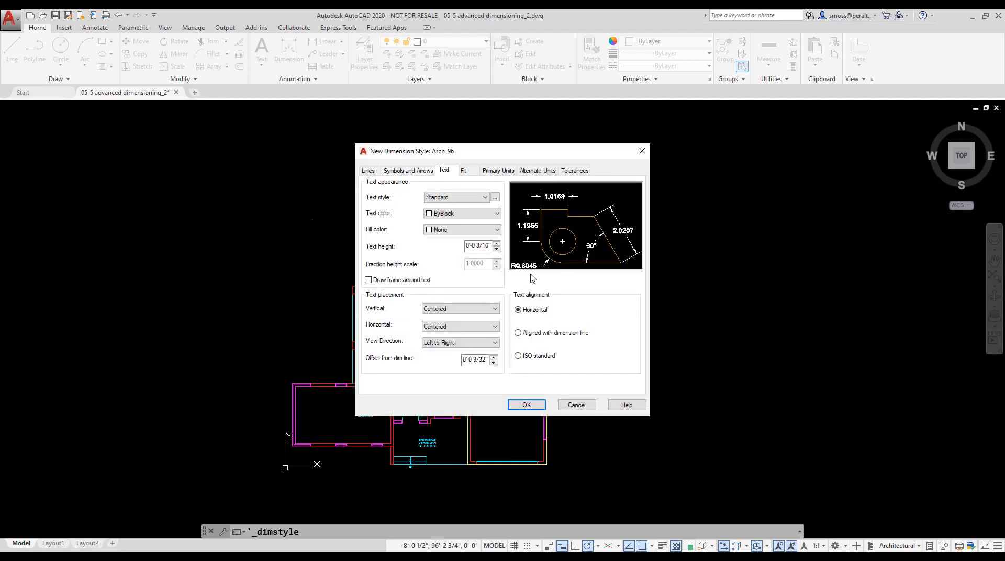
Step: Set both dimension arrowheads to Architectural tick and the leader arrowhead to Open
left_click(409, 170)
left_click(425, 205)
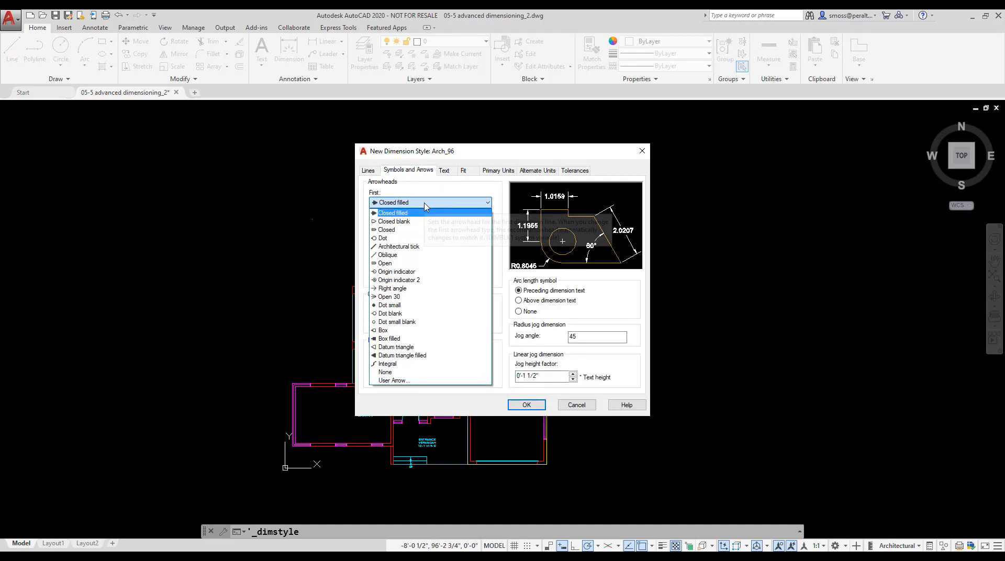
left_click(421, 246)
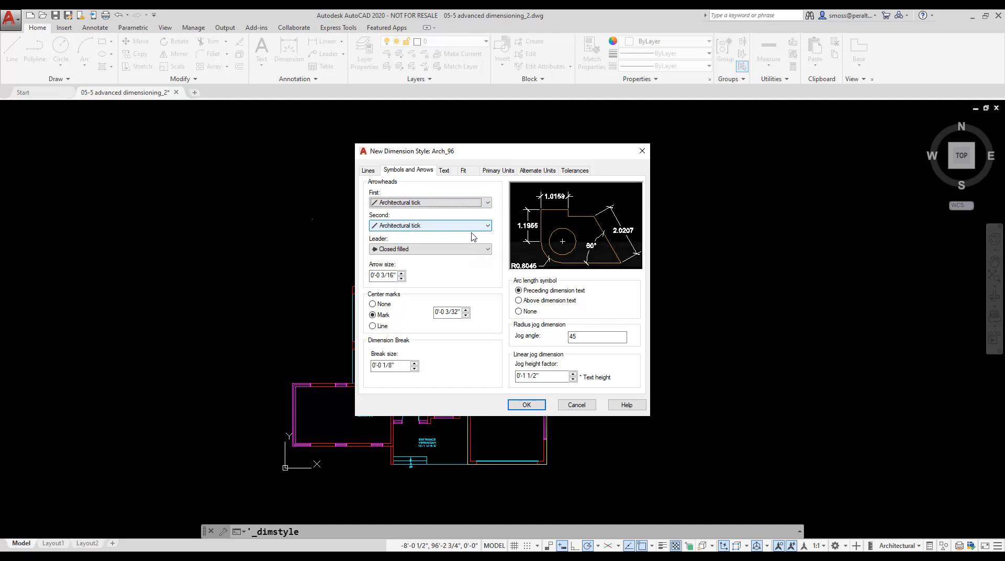
left_click(474, 251)
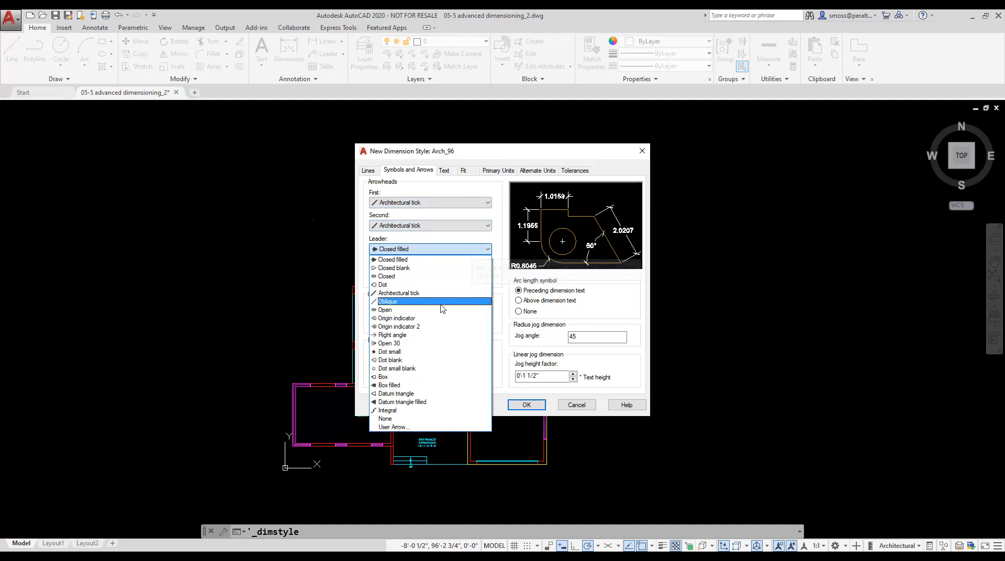
left_click(438, 310)
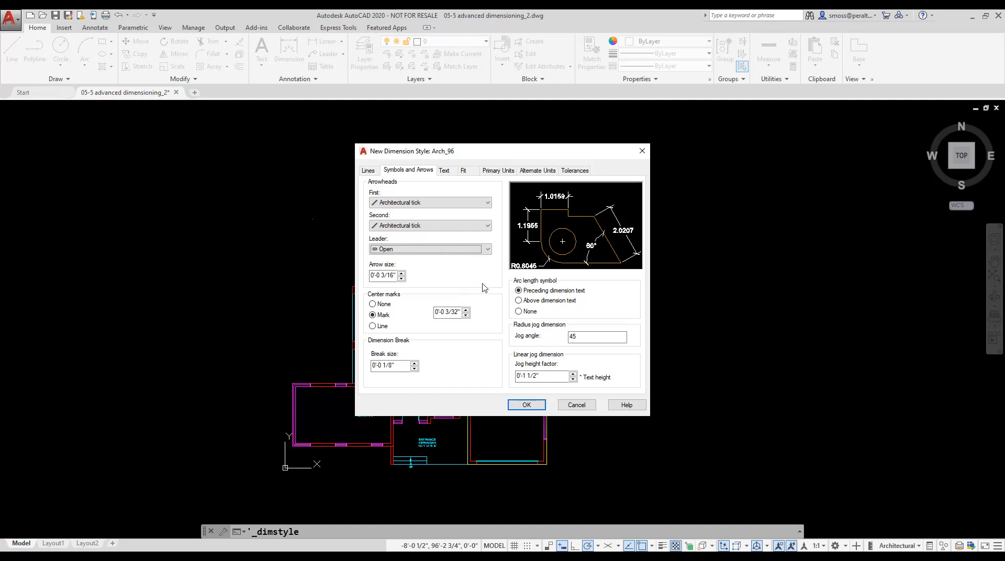
Step: Set the extension lines to extend 1/8" beyond the dimension lines and to offset 1/8" from the origin
left_click(369, 171)
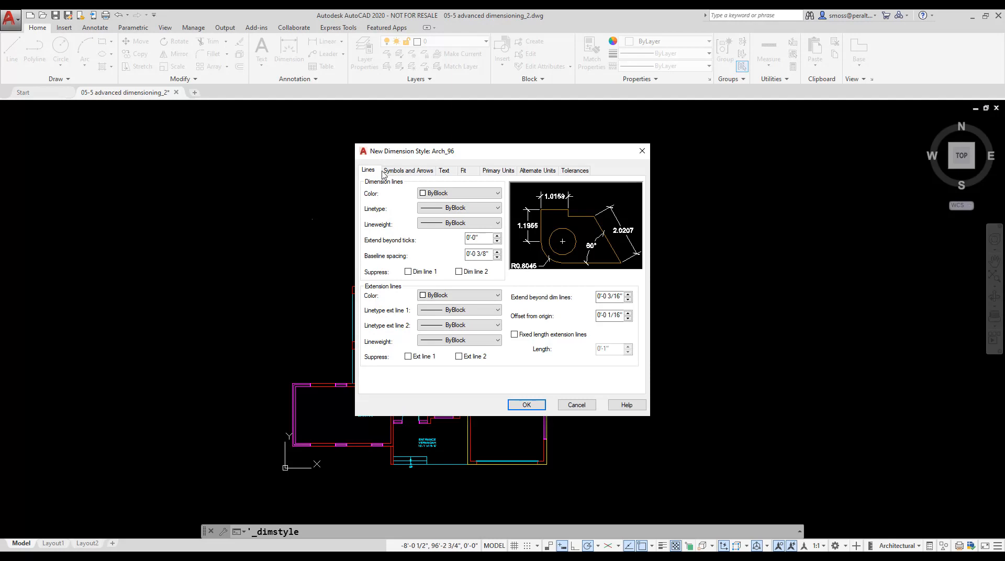
left_click(607, 297)
key("Delete")
key("Delete")
key("Delete")
key("Delete")
type("1/8")
left_click(610, 316)
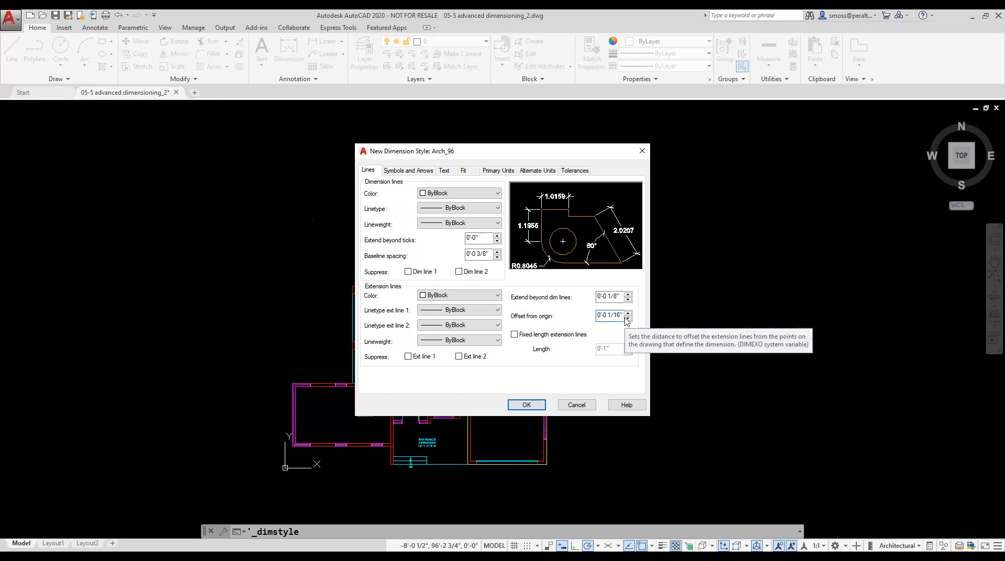
key("Delete")
key("Delete")
key("Delete")
type("1/8")
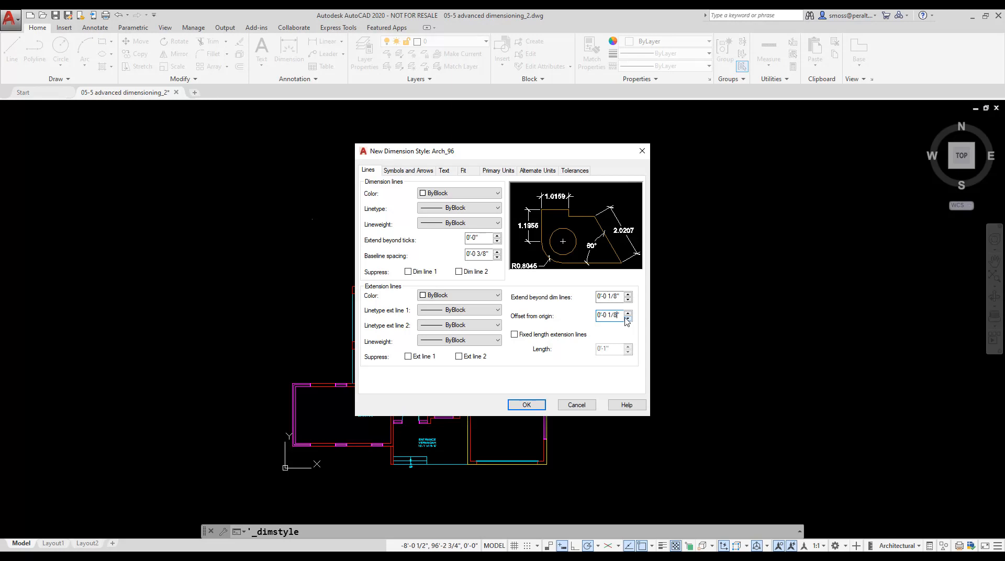
Step: Set the dimension text to style dimtext_96, placed vertically Above and aligned with the dimension line
left_click(444, 171)
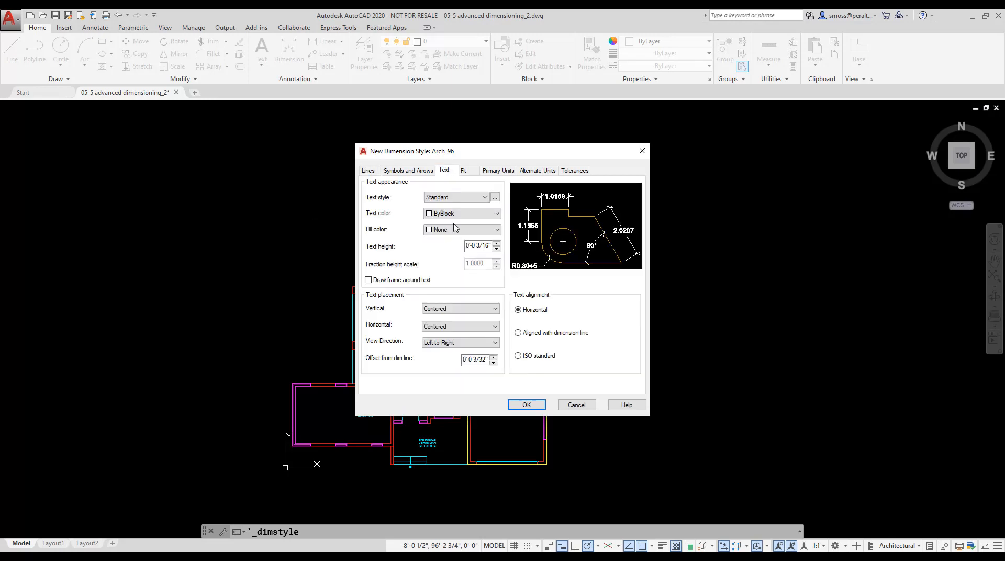
left_click(446, 198)
left_click(449, 227)
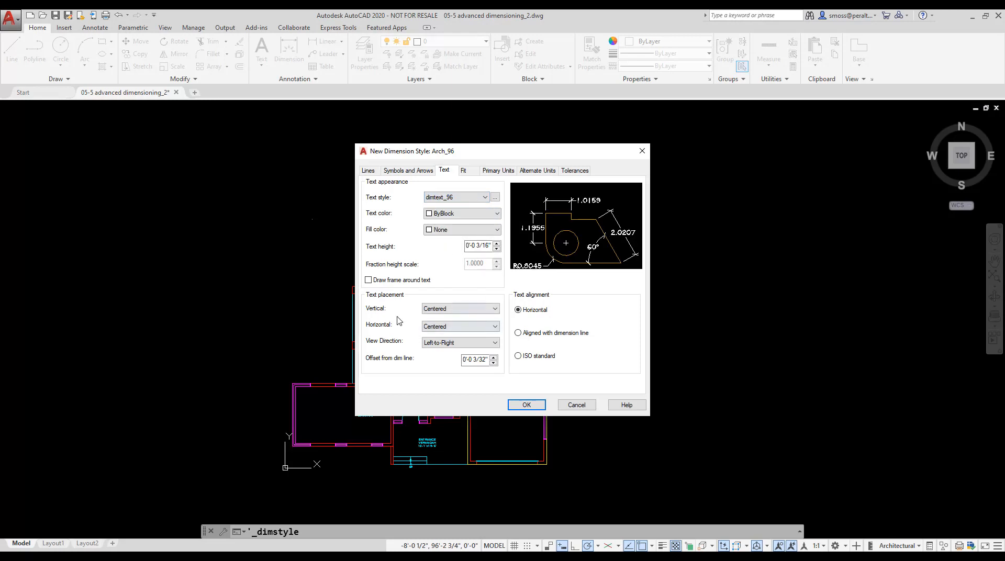
left_click(460, 310)
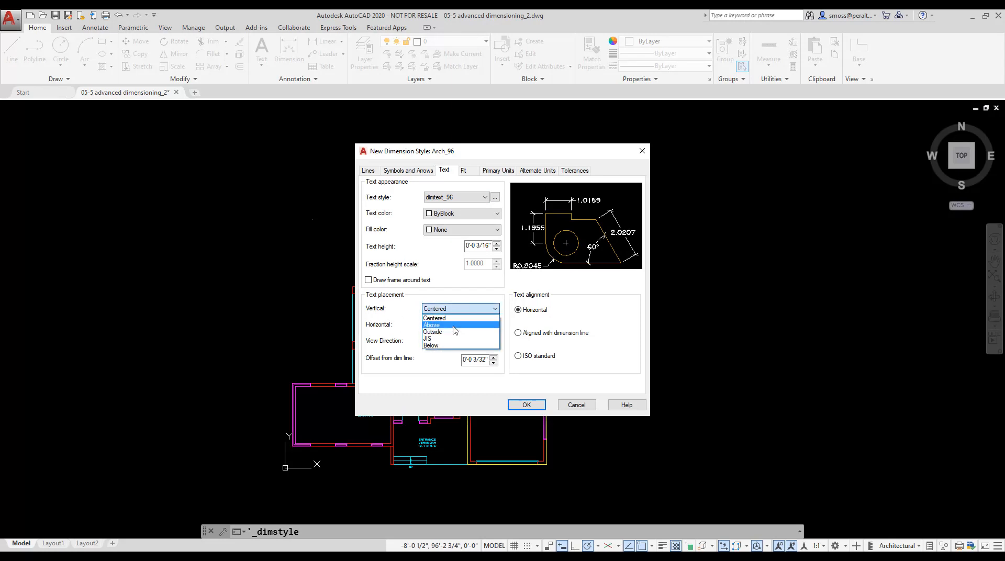
left_click(454, 325)
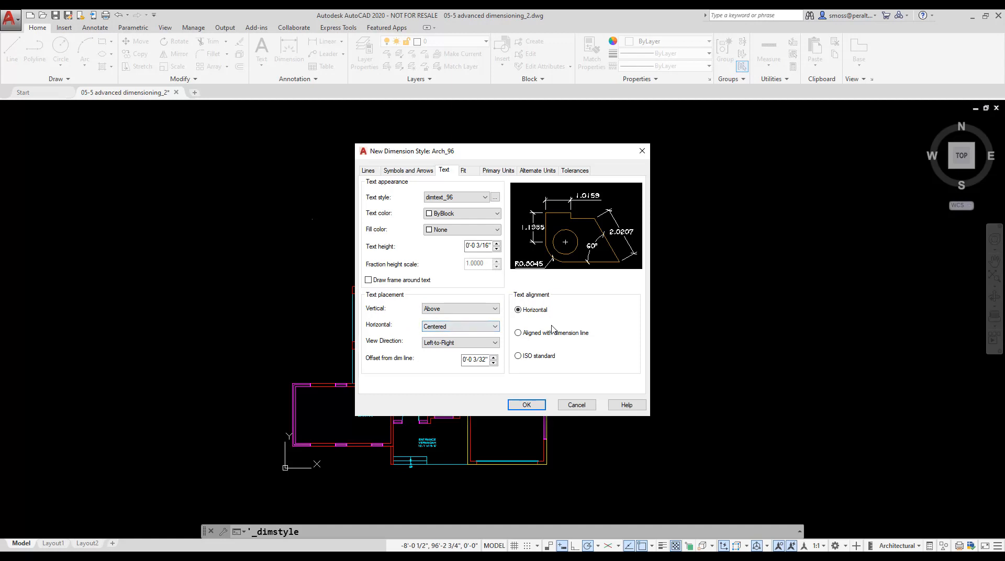
left_click(518, 334)
mouse_move(574, 360)
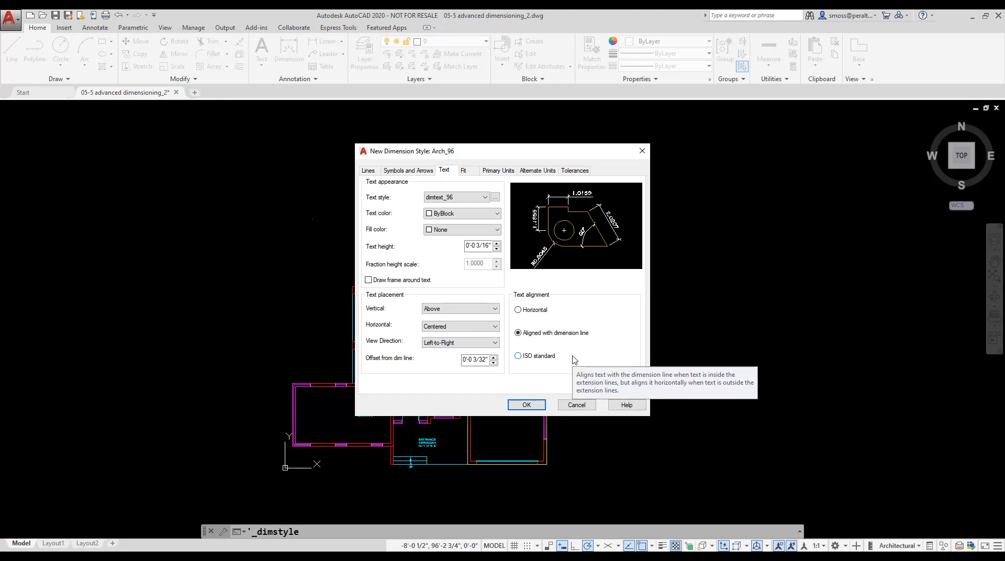
Step: Place displaced text over the dimension line with leader, use an overall scale of 96, and draw the dim line between extension lines
left_click(467, 173)
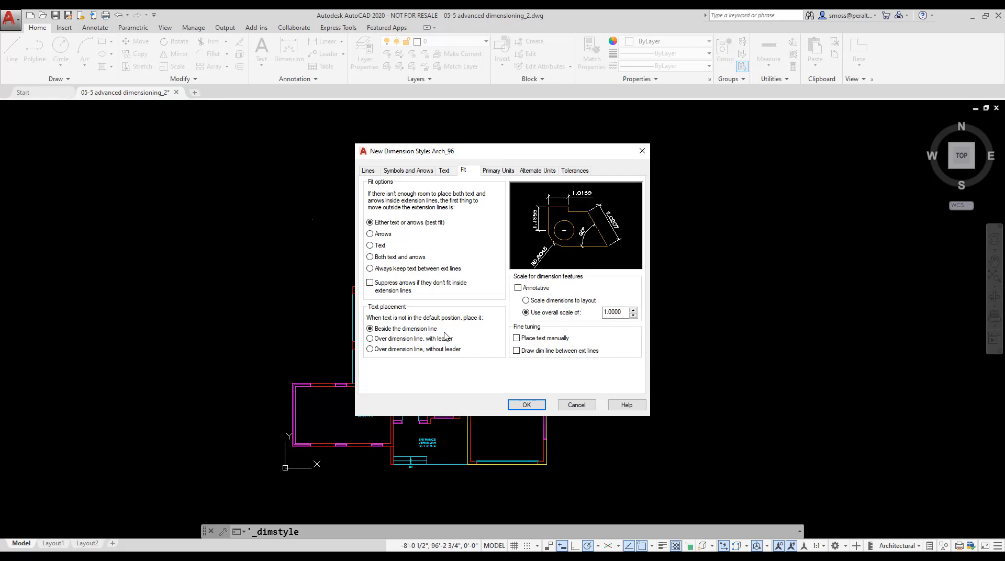
left_click(370, 339)
left_click(516, 350)
left_click_drag(626, 312, 581, 314)
type("96")
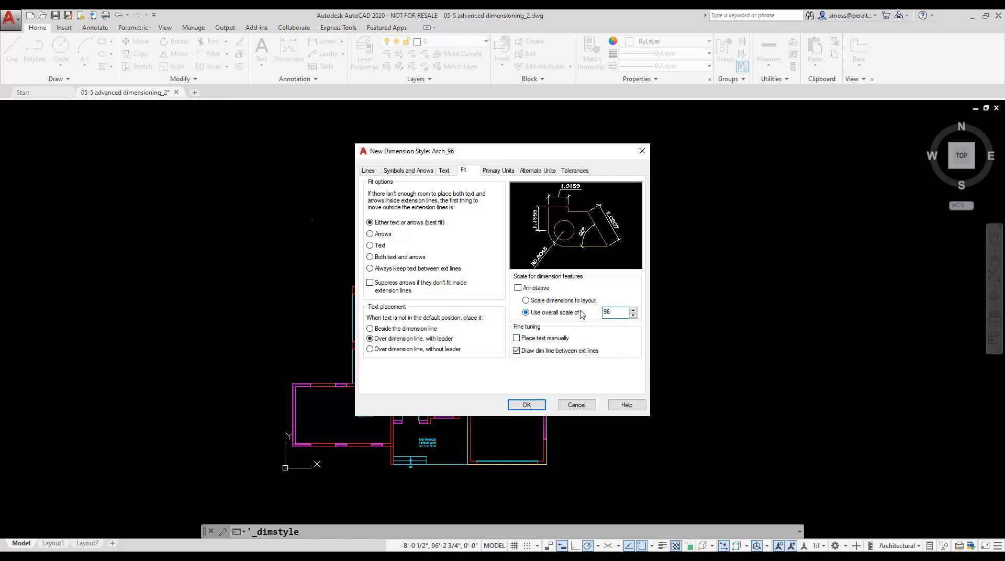
left_click(619, 352)
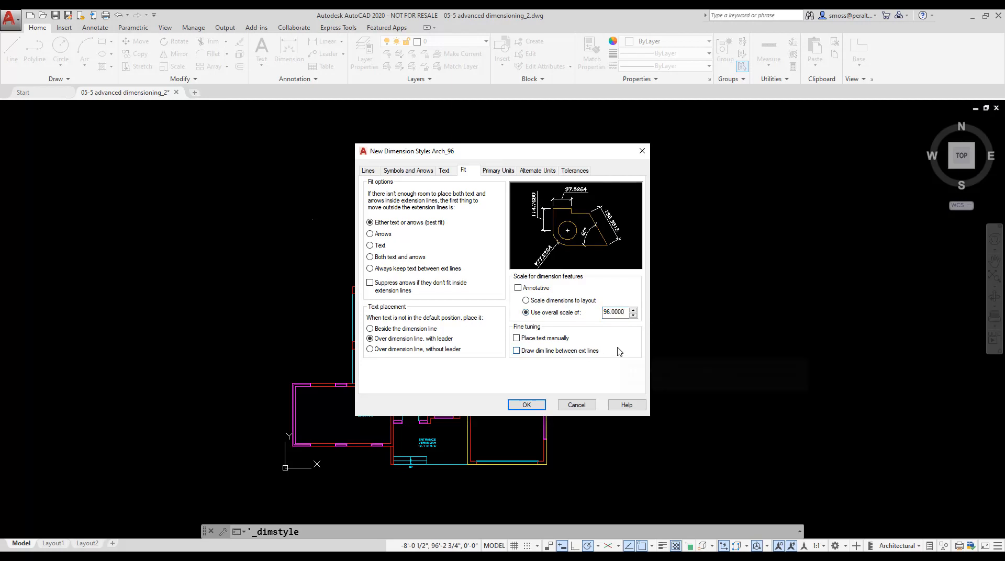
left_click(517, 351)
Step: Set the primary linear units to Architectural with Diagonal fractions and turn off zero-inch suppression
left_click(494, 171)
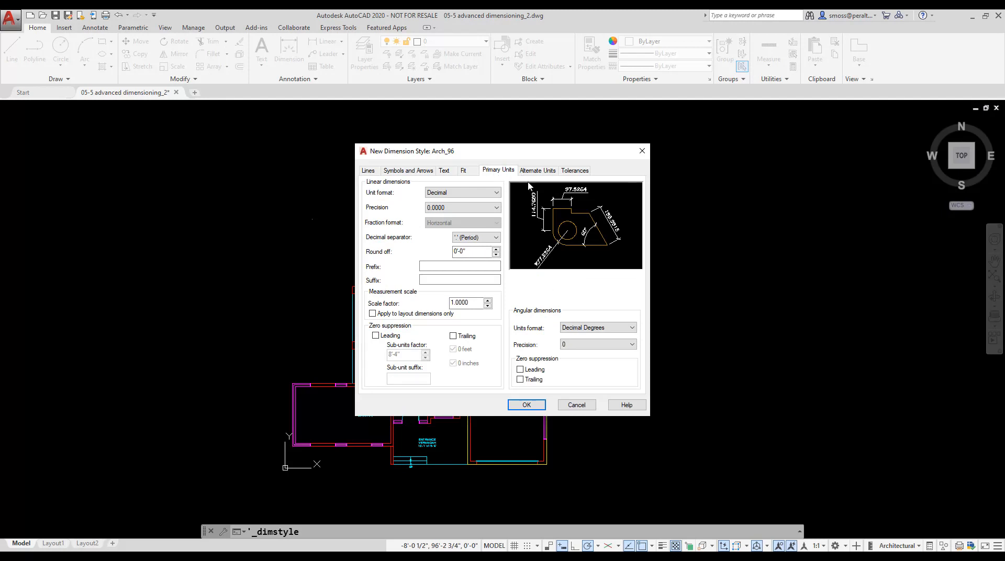
left_click(467, 195)
left_click(443, 223)
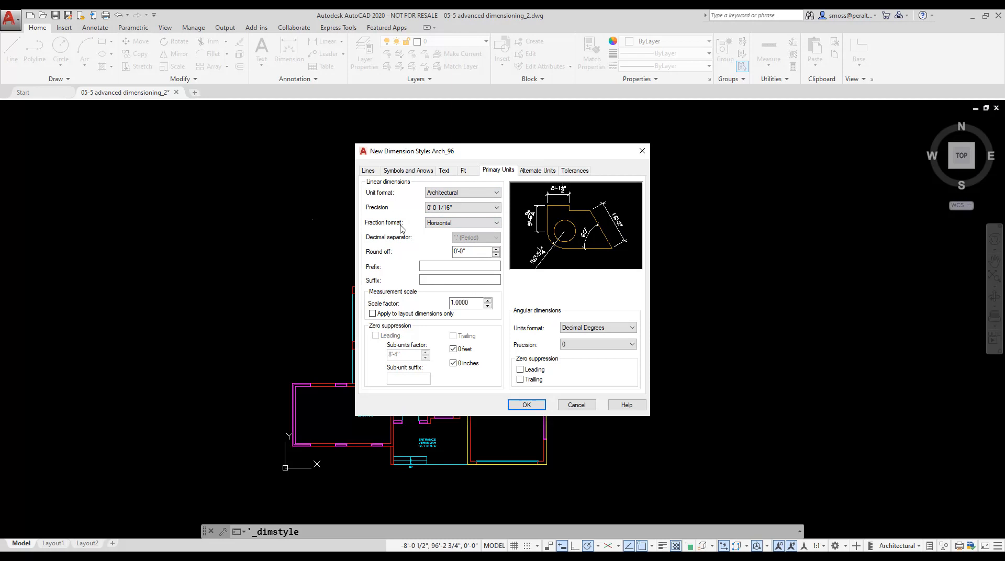
left_click(460, 223)
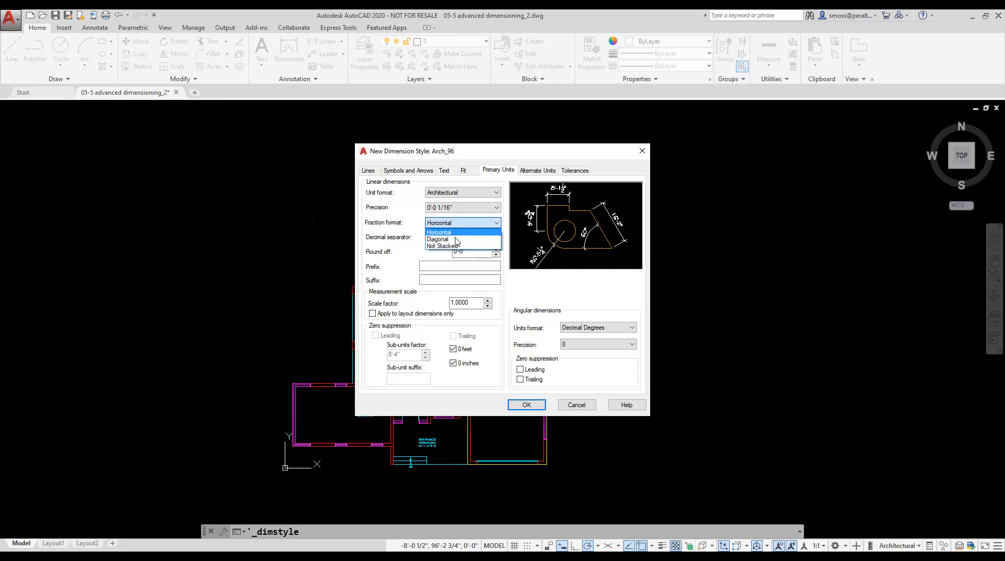
left_click(454, 240)
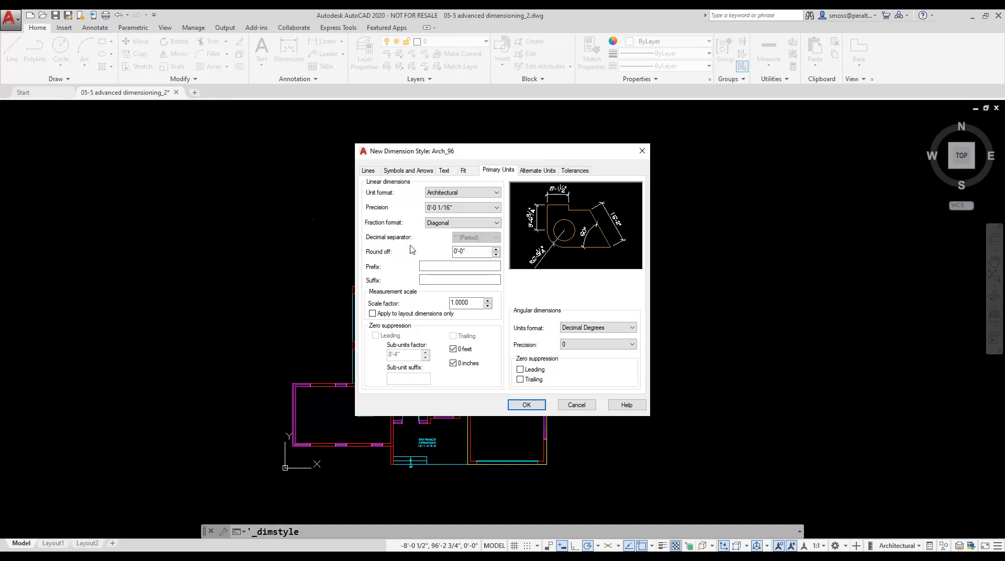
left_click(453, 364)
Step: Set the fraction height scale to .75 and accept the Arch_96 style settings
left_click(446, 172)
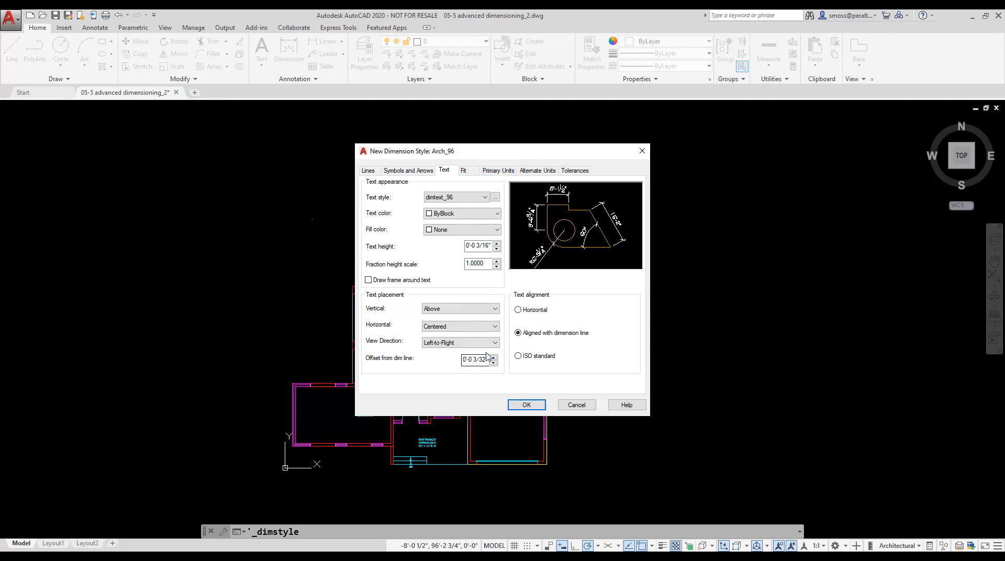
left_click_drag(488, 264, 449, 262)
type(".75")
left_click(529, 405)
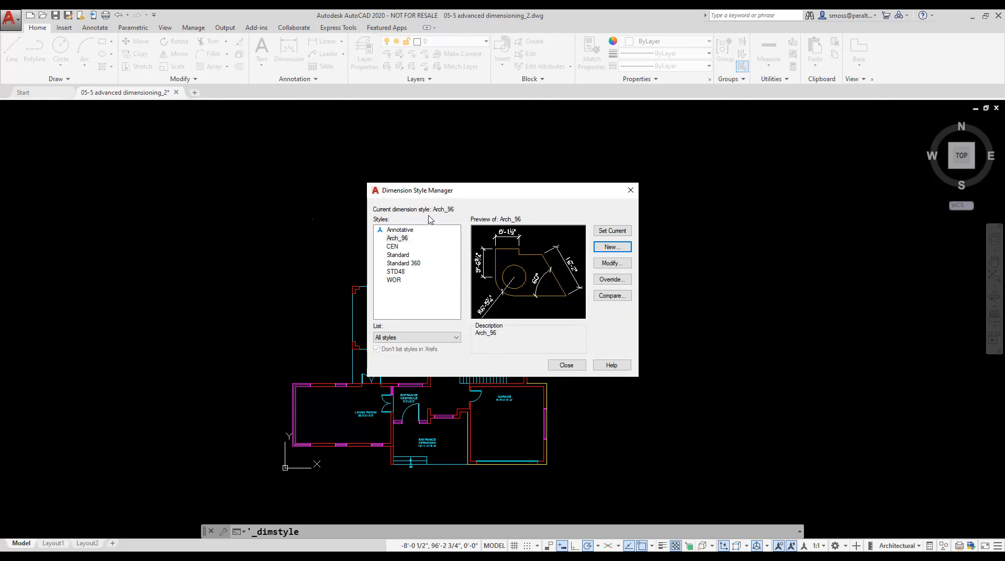
Step: Make Arch_96 the current dimension style and close the Dimension Style Manager
left_click(403, 238)
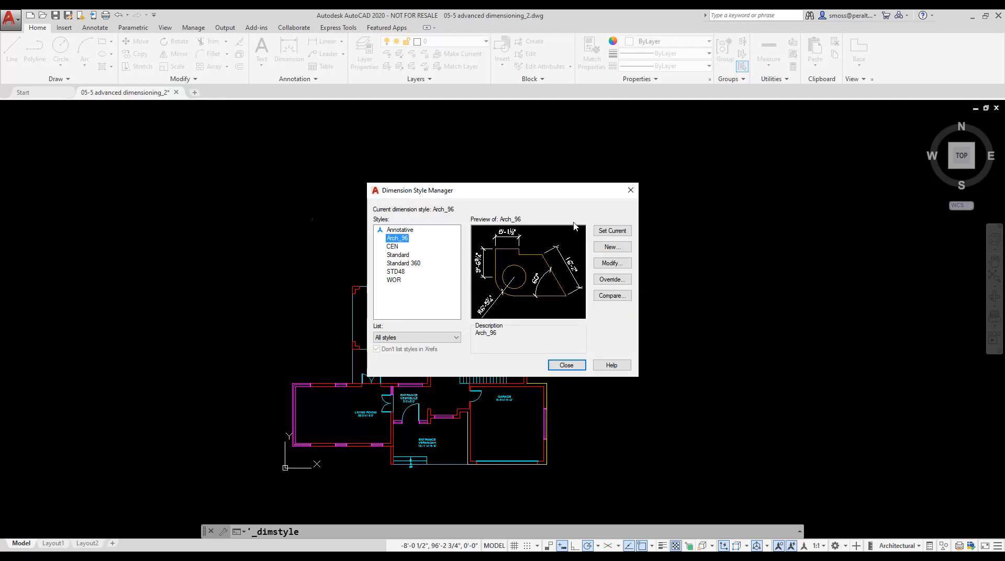
left_click(620, 233)
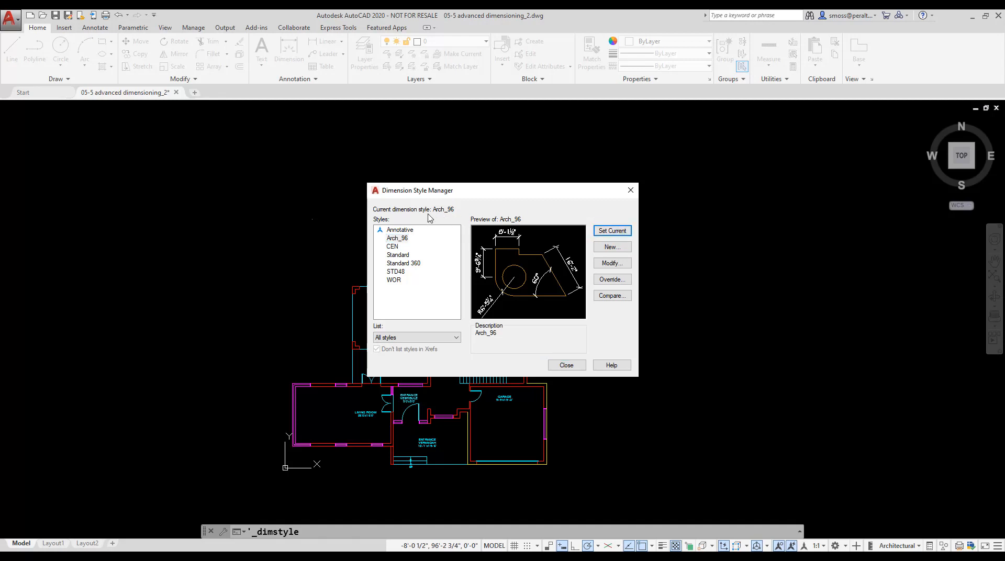
left_click(567, 365)
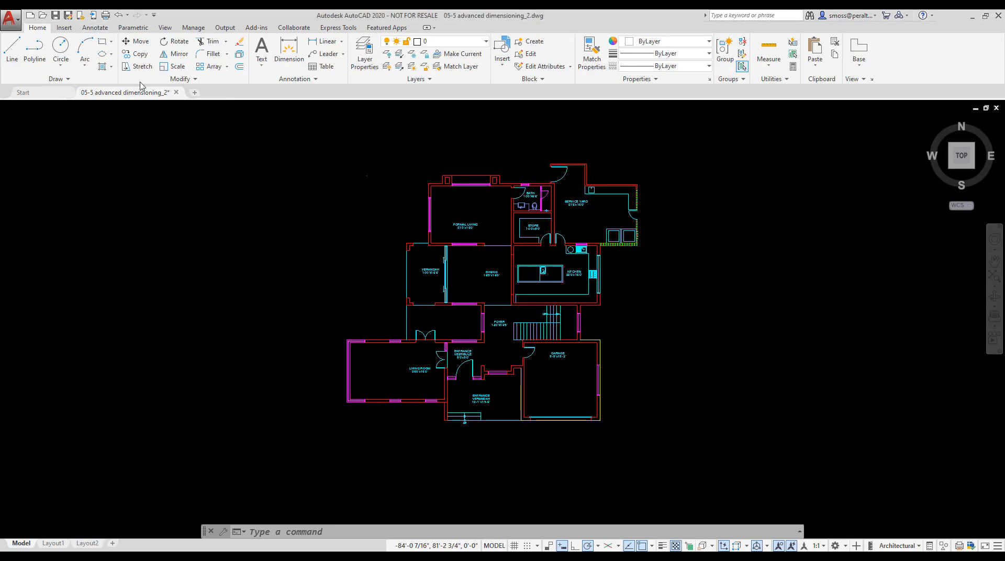
Step: Set the default layer for new dimensions to A-Anno-Dims
left_click(95, 28)
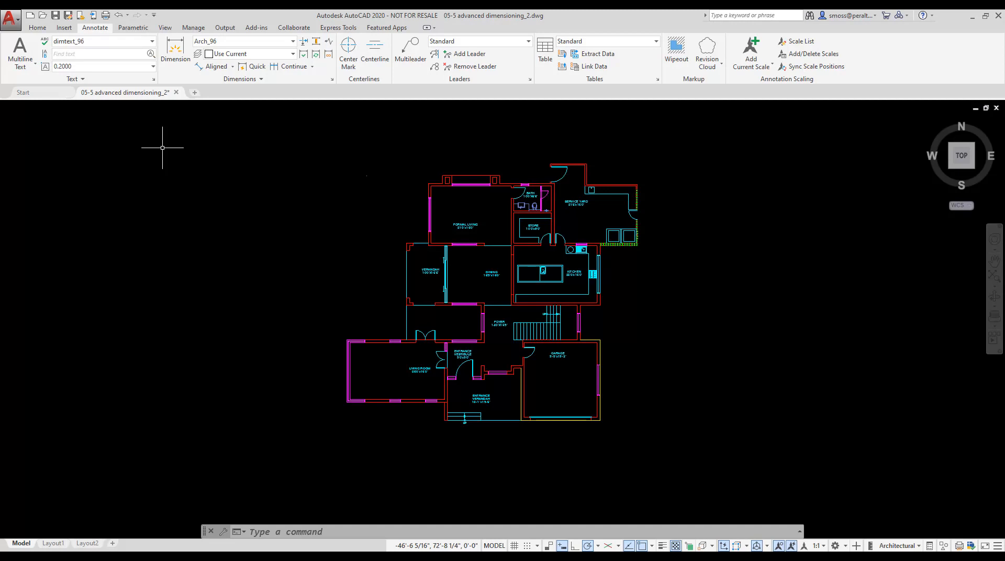
left_click(293, 53)
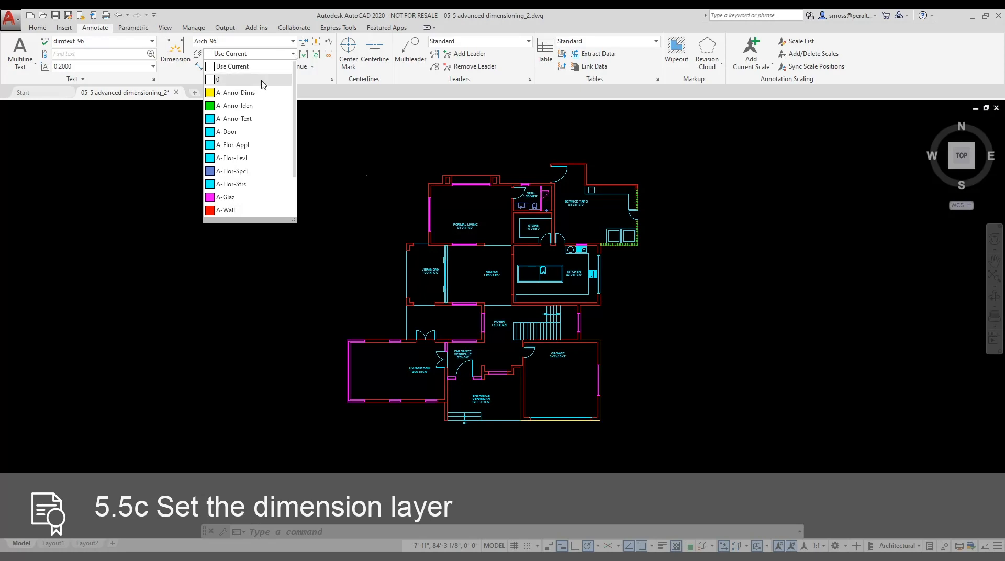
left_click(254, 93)
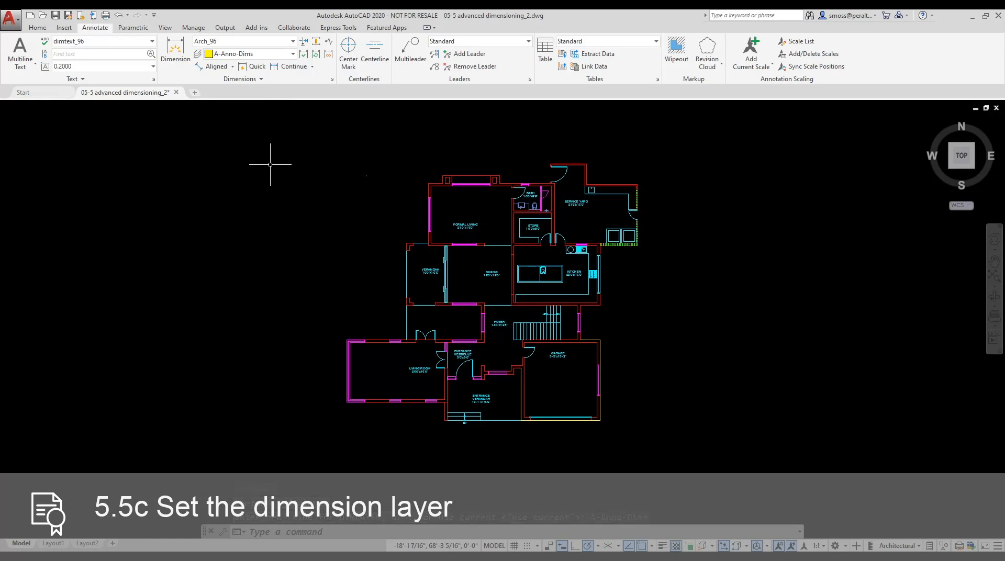
left_click(45, 31)
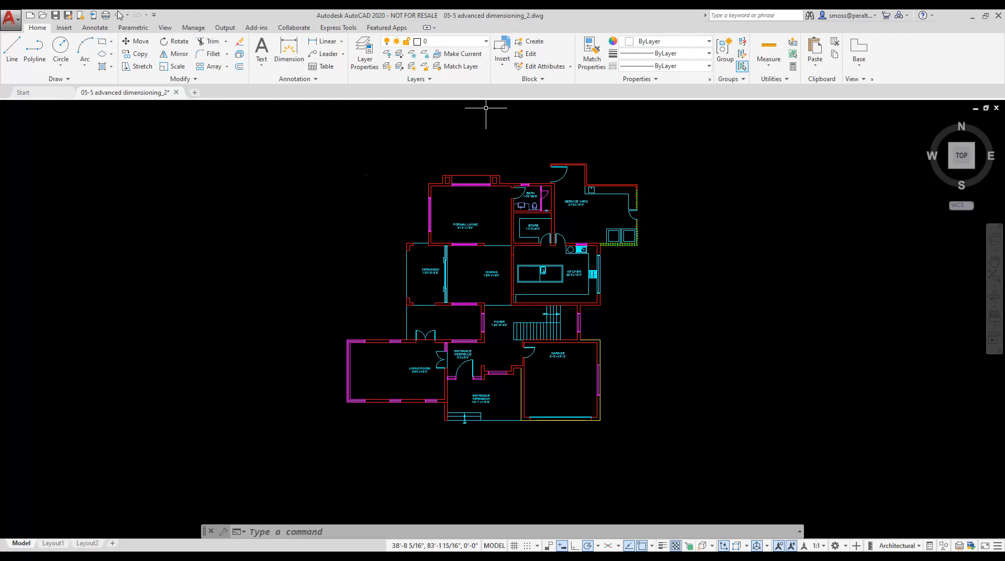
Step: Add a linear dimension below the living room, from its outer lower-left corner to the lower-left corner of the entrance verandah wall
left_click(341, 41)
left_click(336, 61)
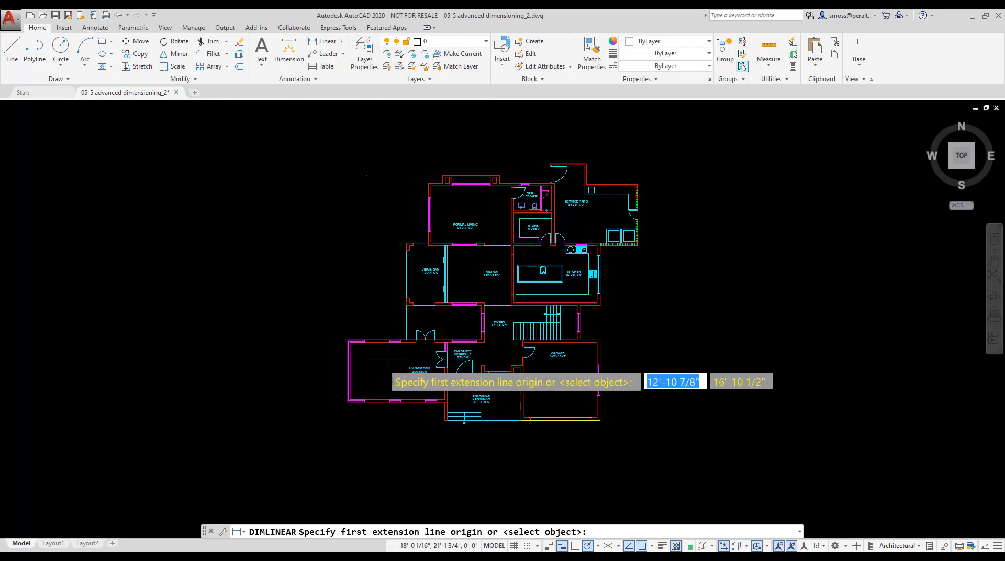
scroll(382, 424, "up", 2)
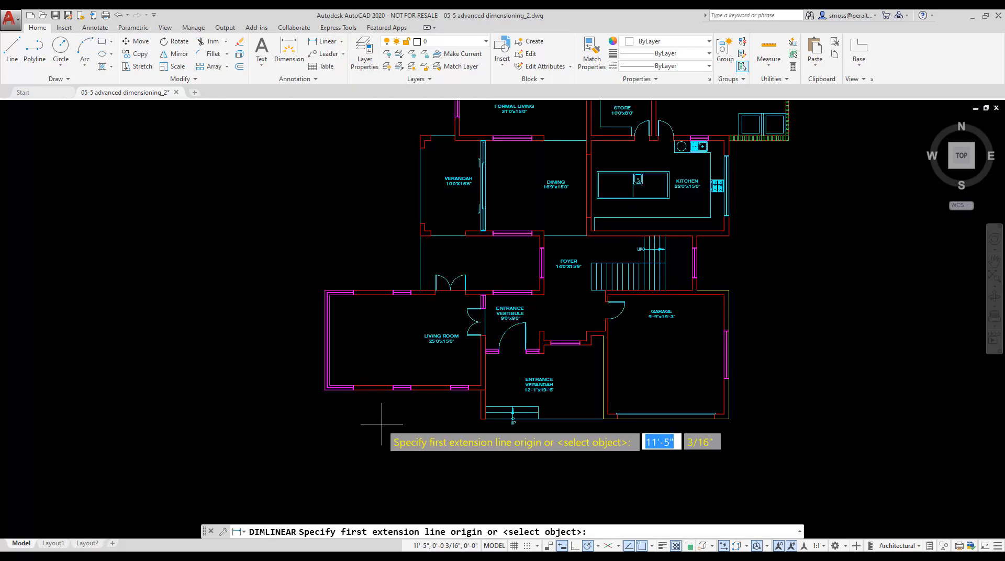
left_click(325, 390)
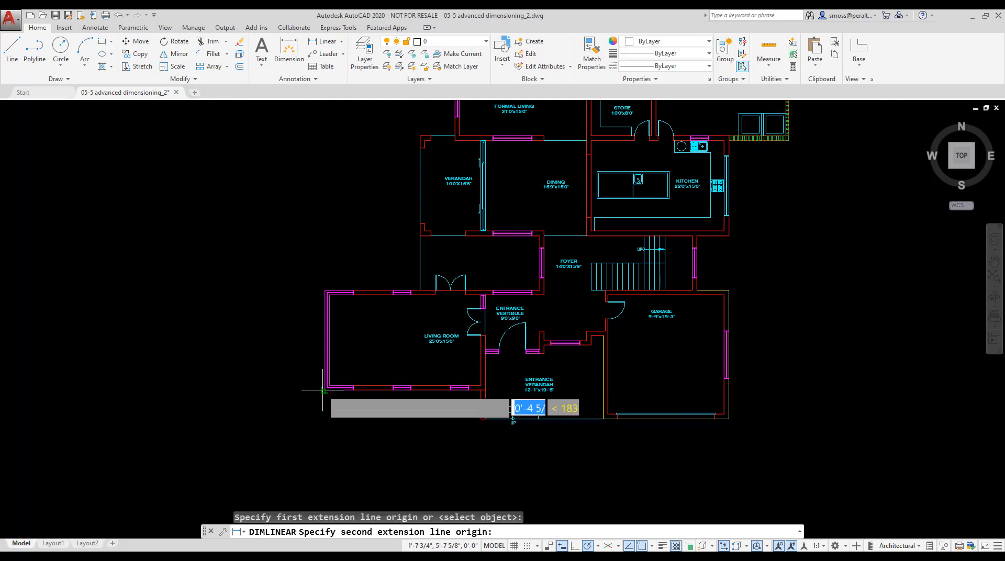
left_click(482, 419)
left_click(459, 442)
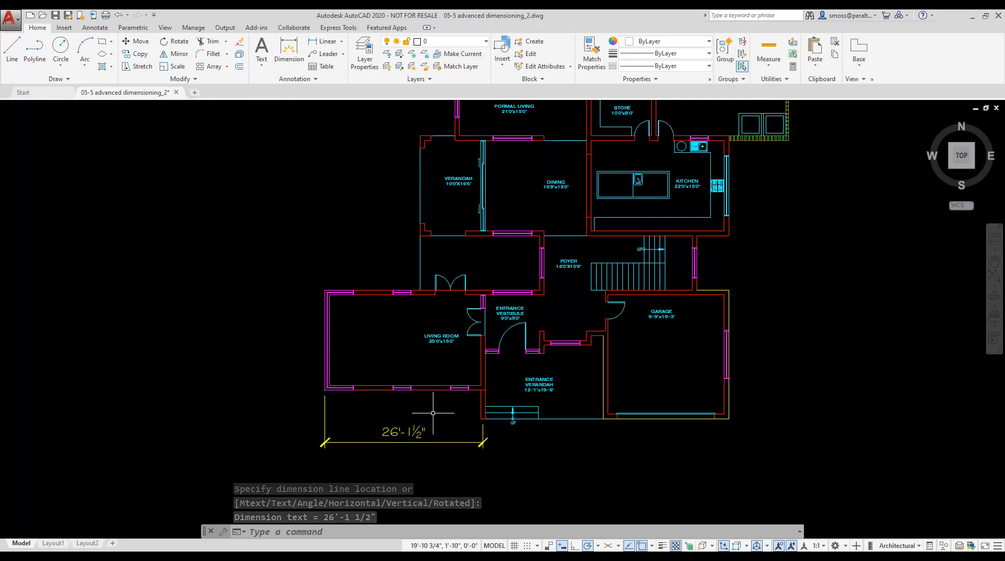
Step: Continue the dimension chain along the front of the plan across the entrance verandah and the garage to its outer corner
middle_click_drag(442, 408, 400, 366)
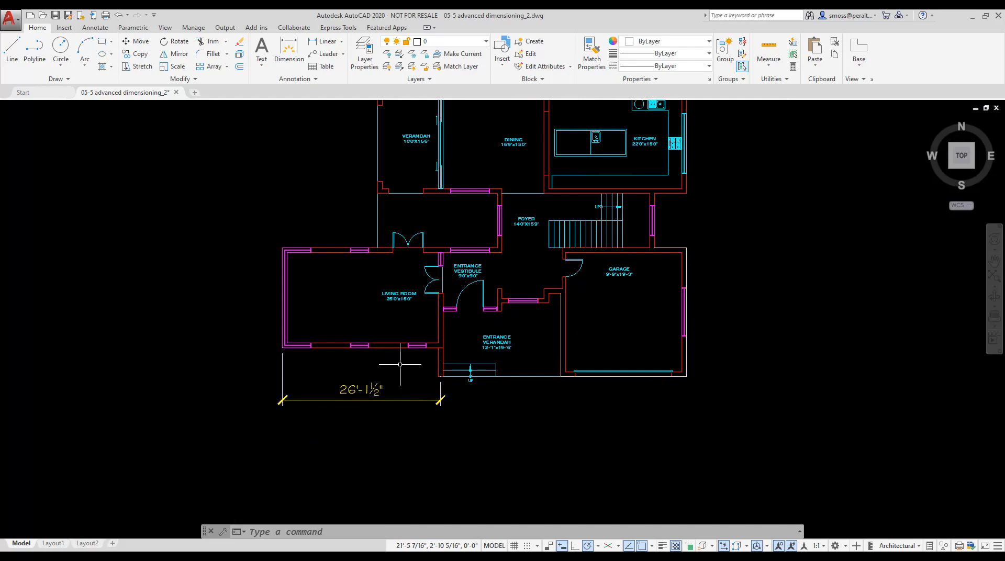
left_click(90, 30)
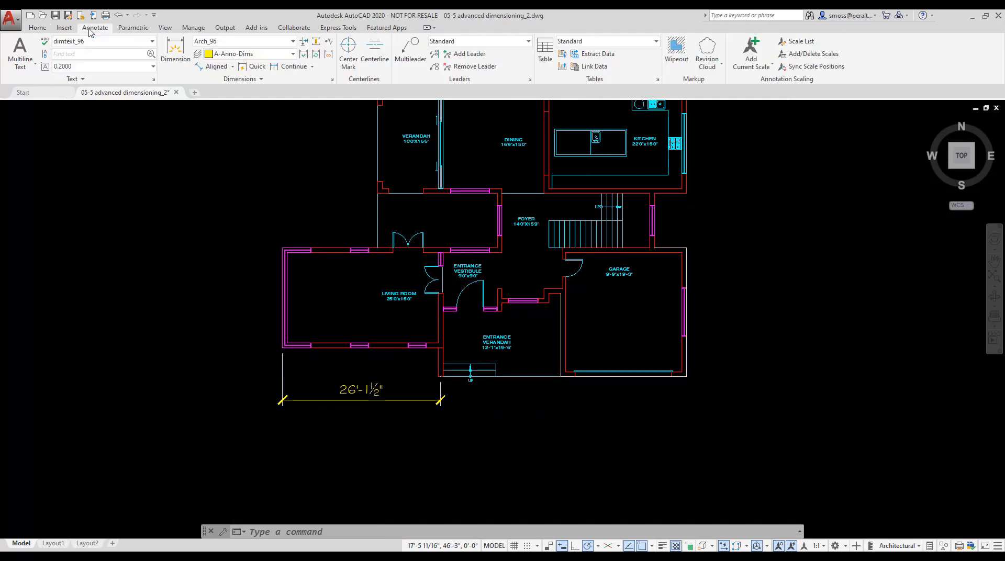
left_click(312, 69)
left_click(302, 83)
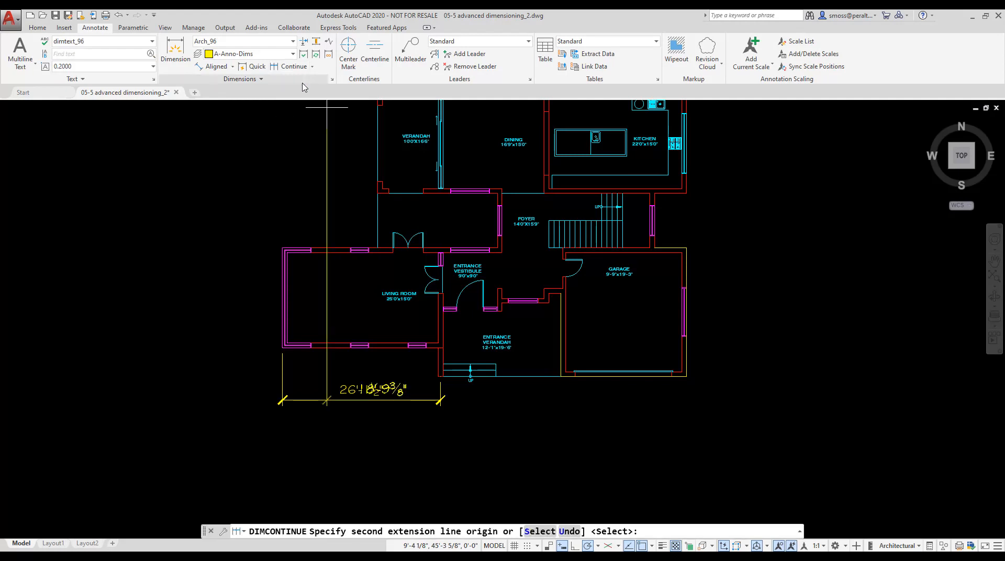
left_click(562, 376)
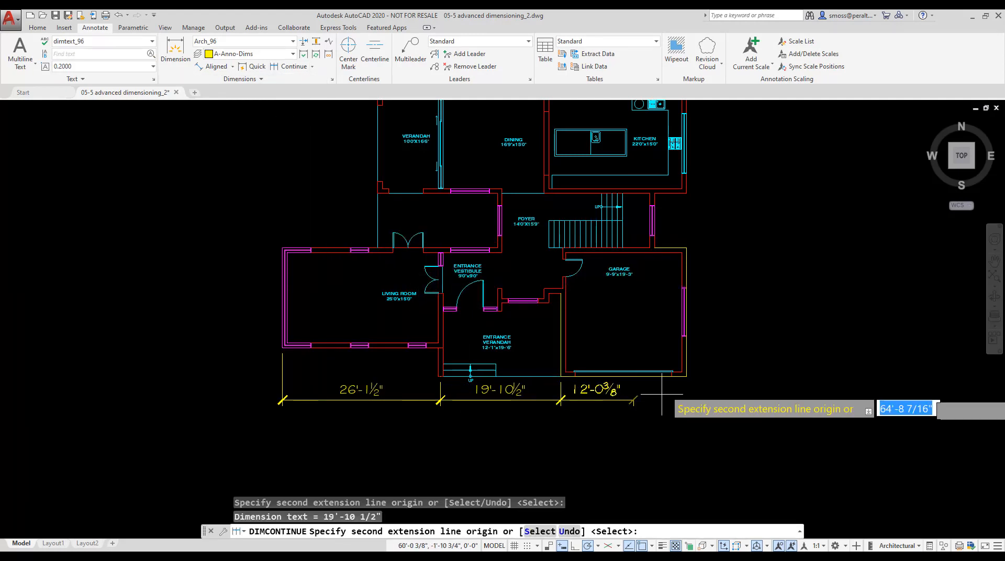
left_click(686, 376)
right_click(720, 348)
left_click(760, 377)
key("Return")
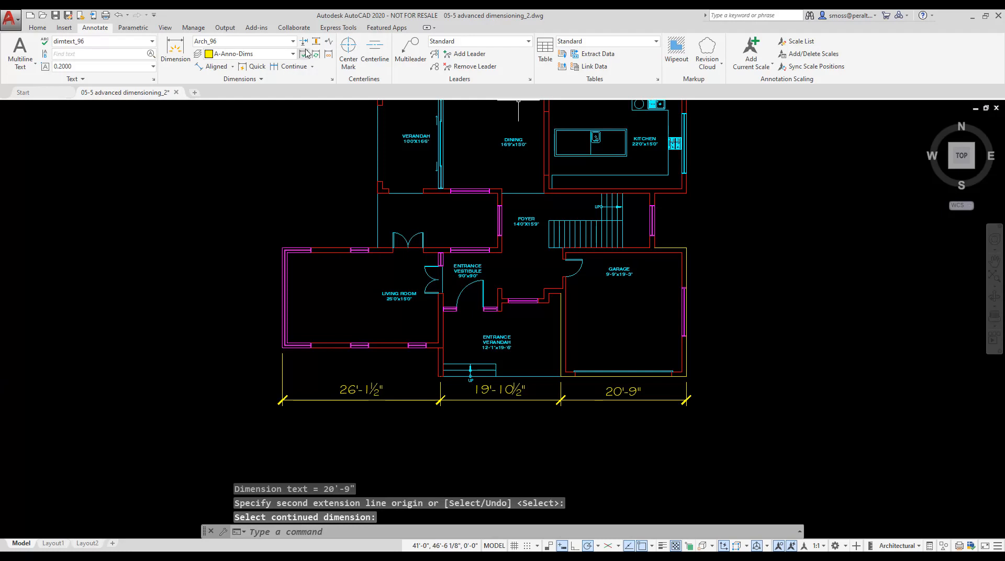
Step: Add an overall linear dimension from the living room's outer lower corner to the garage's far lower corner, aligned with the existing chain
left_click(232, 66)
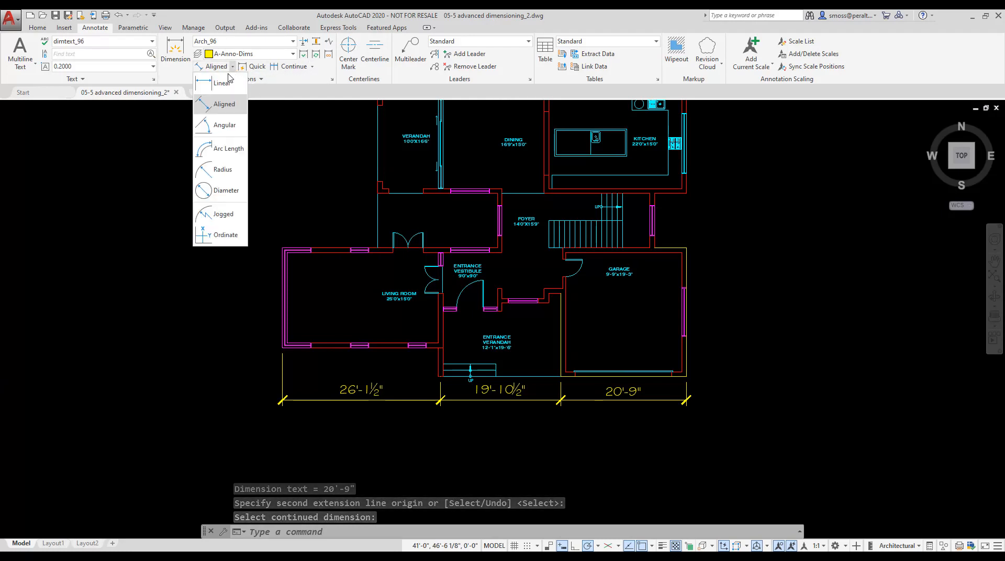
left_click(219, 84)
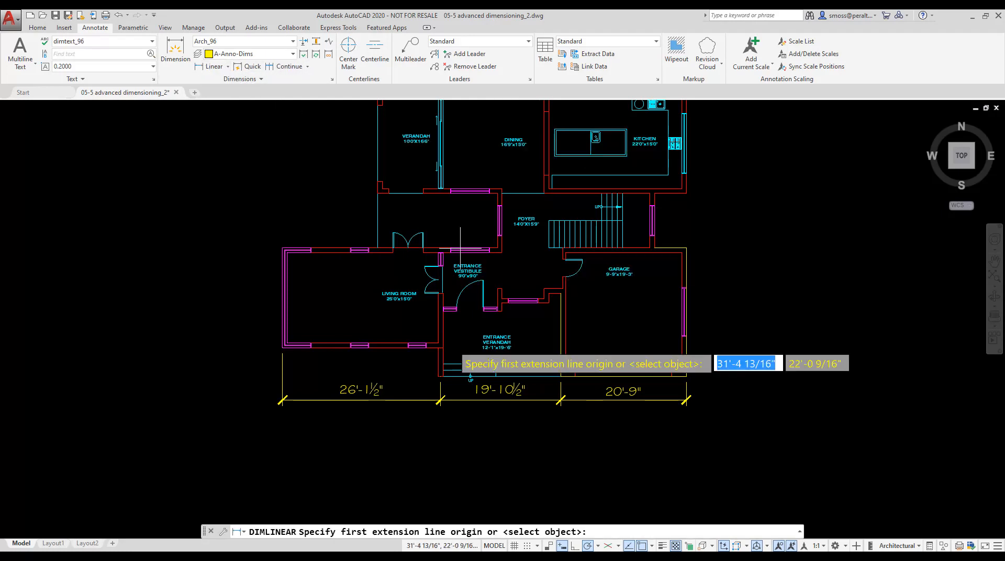
left_click(283, 347)
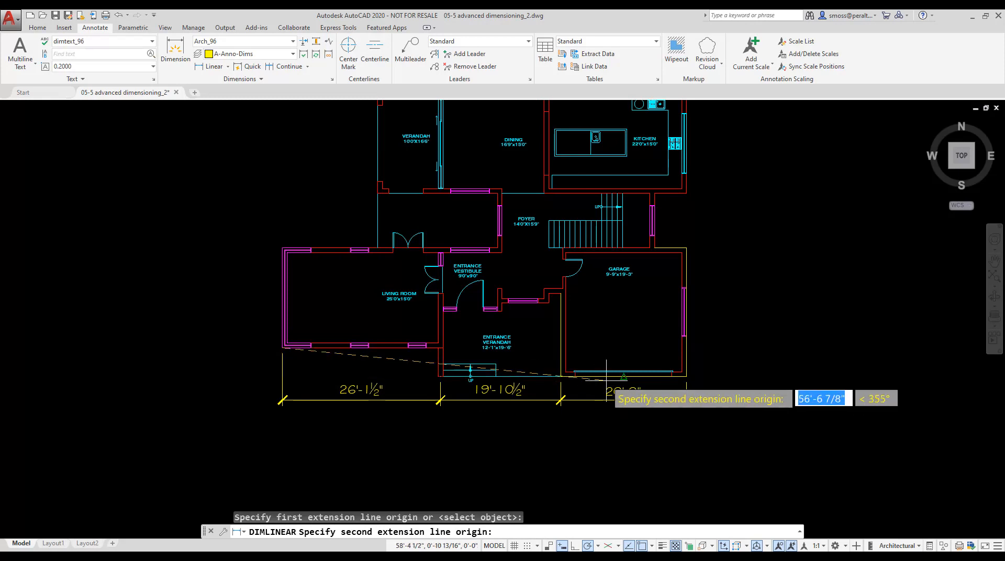
left_click(686, 376)
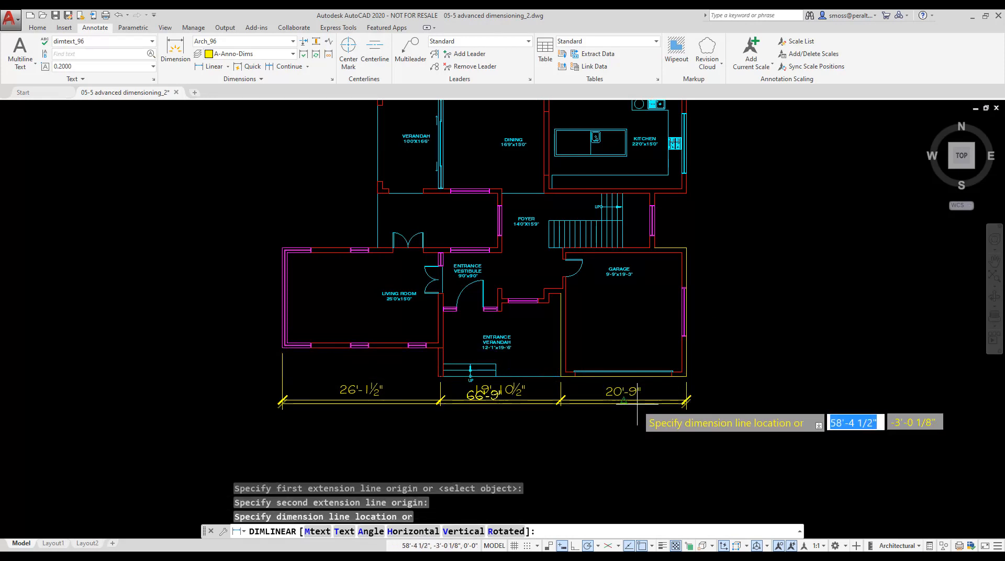
left_click(637, 404)
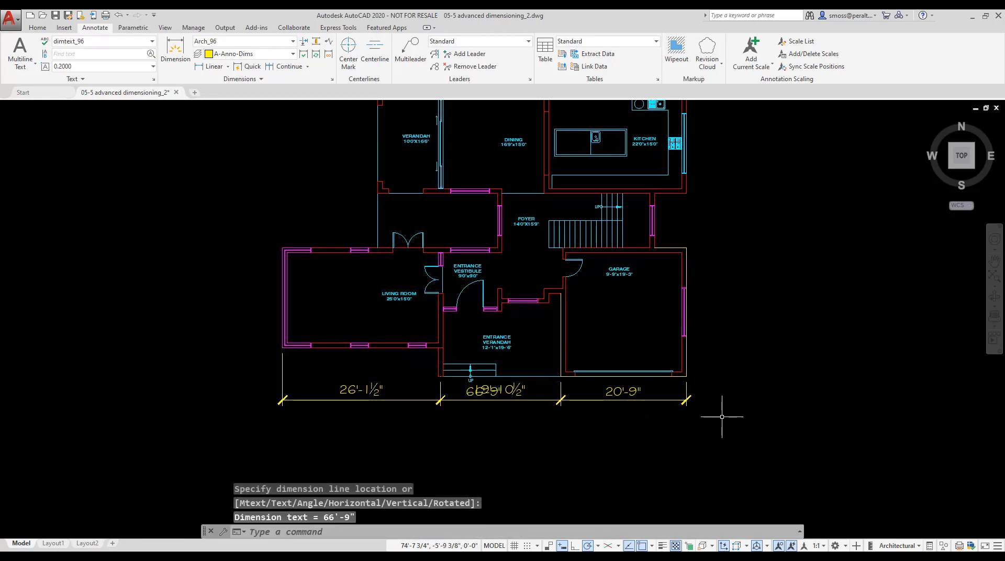
Step: Move the overall dimension line slightly below the chain of room dimensions using its grip
scroll(449, 415, "up", 2)
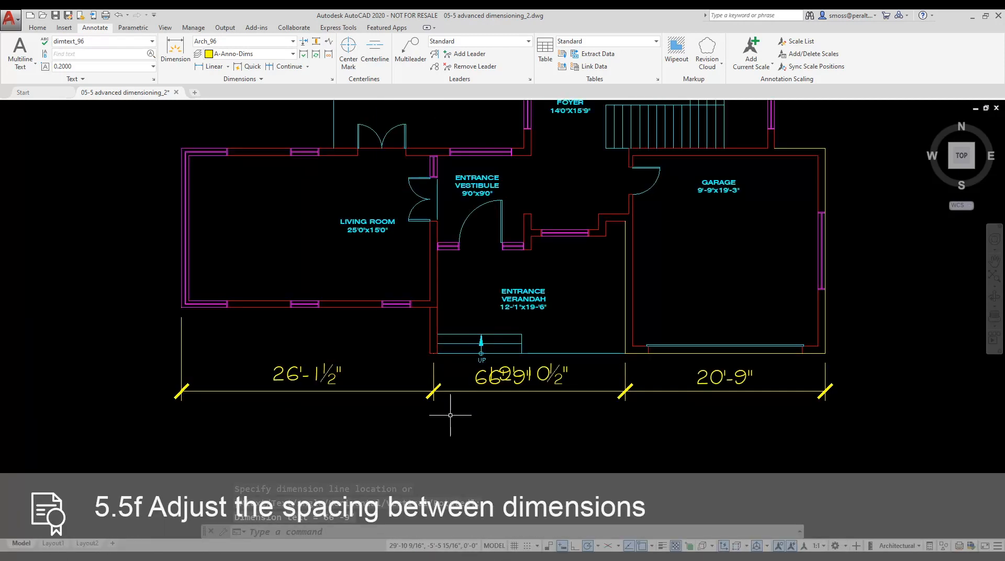
left_click(466, 391)
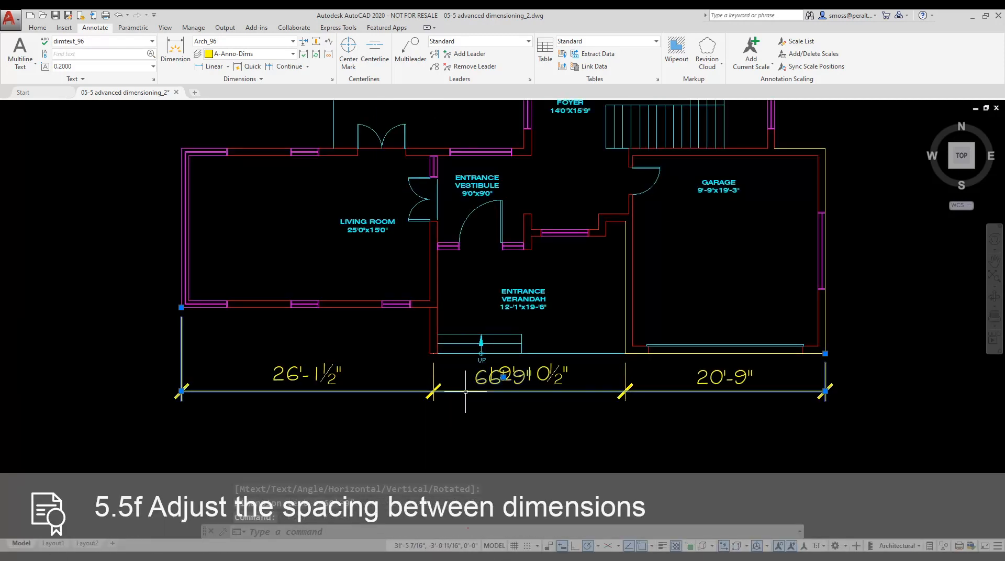
left_click(181, 391)
left_click(180, 400)
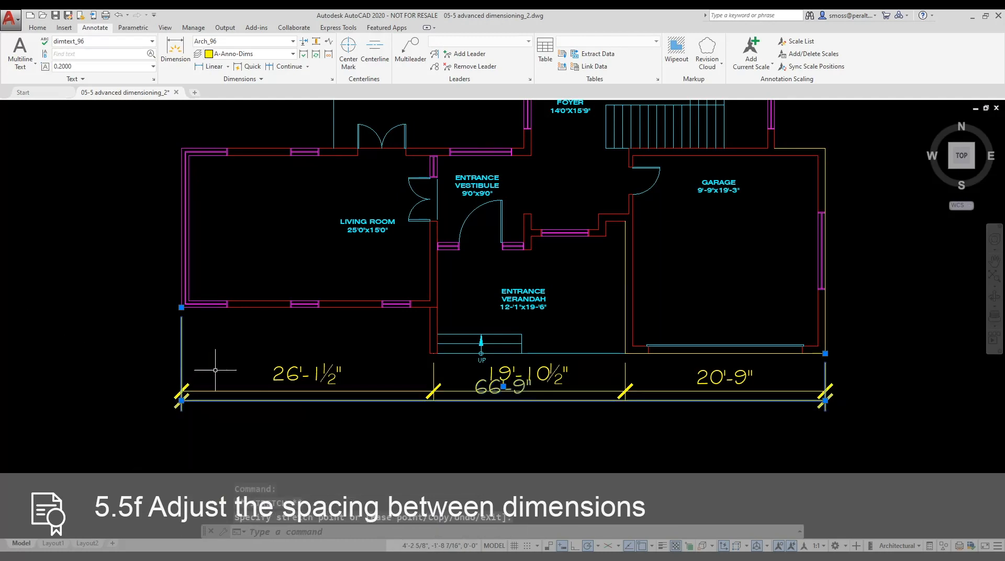
key("Escape")
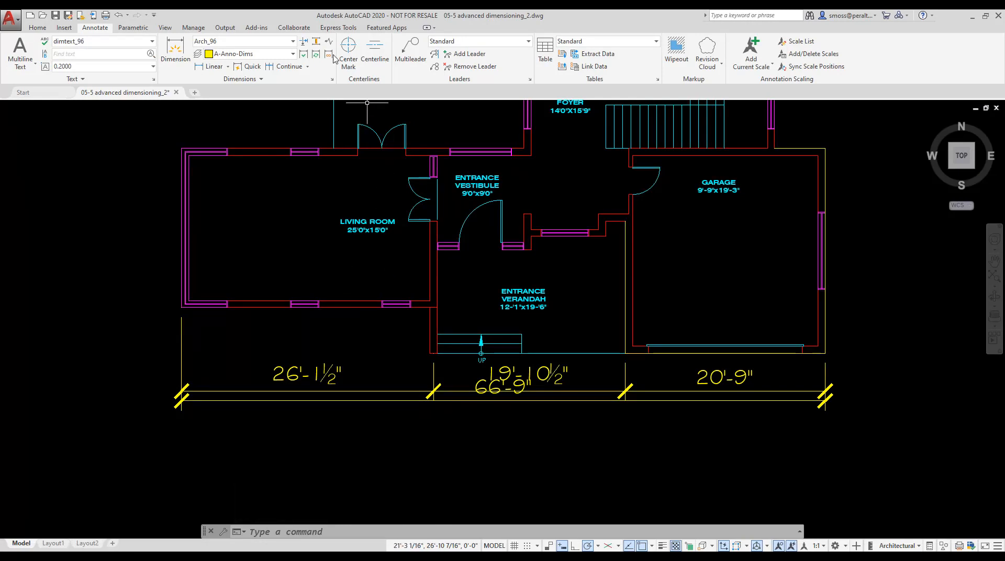
Step: Space the overall dimension from the entrance verandah dimension with Adjust Space, using the automatic spacing value
left_click(316, 42)
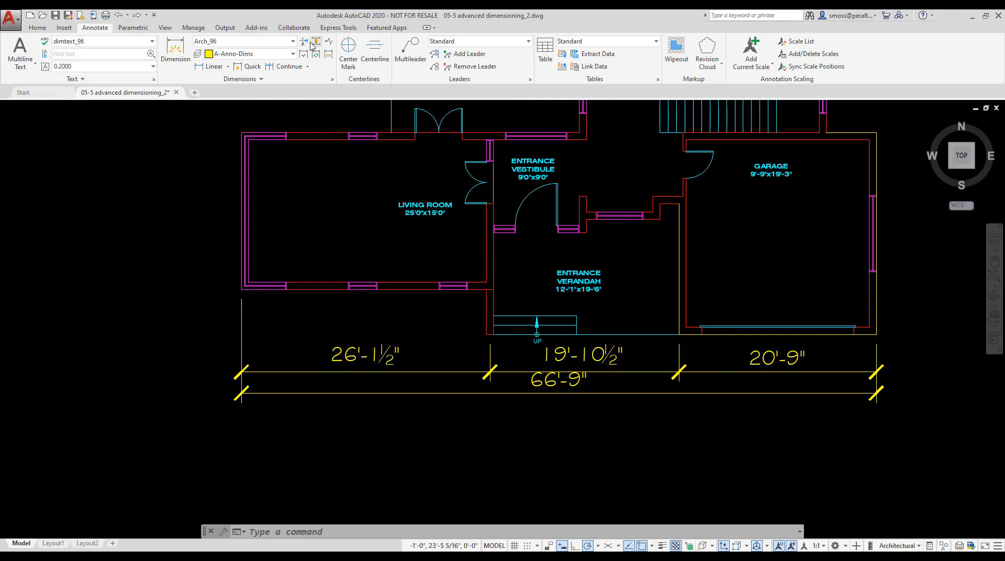
left_click(314, 44)
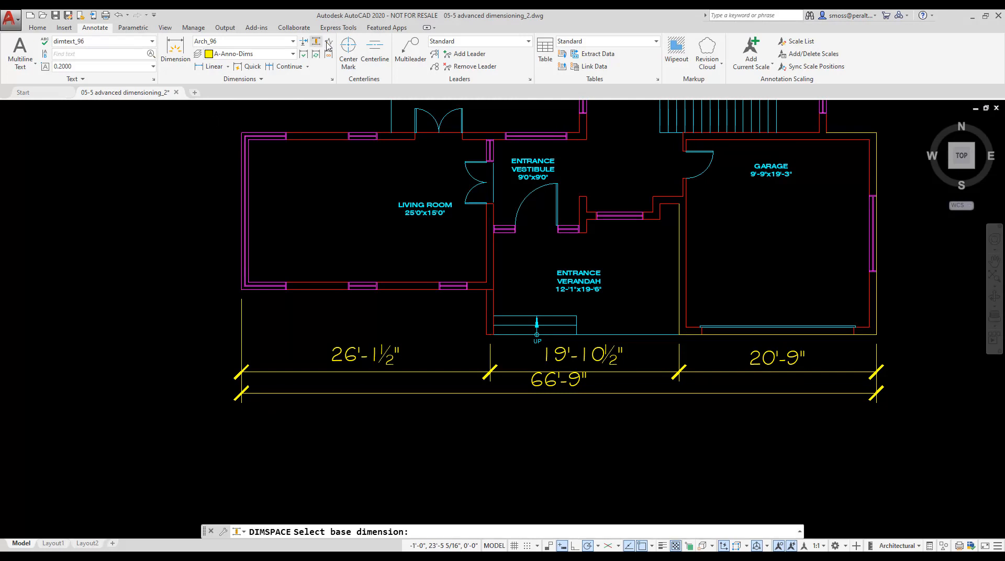
left_click(510, 373)
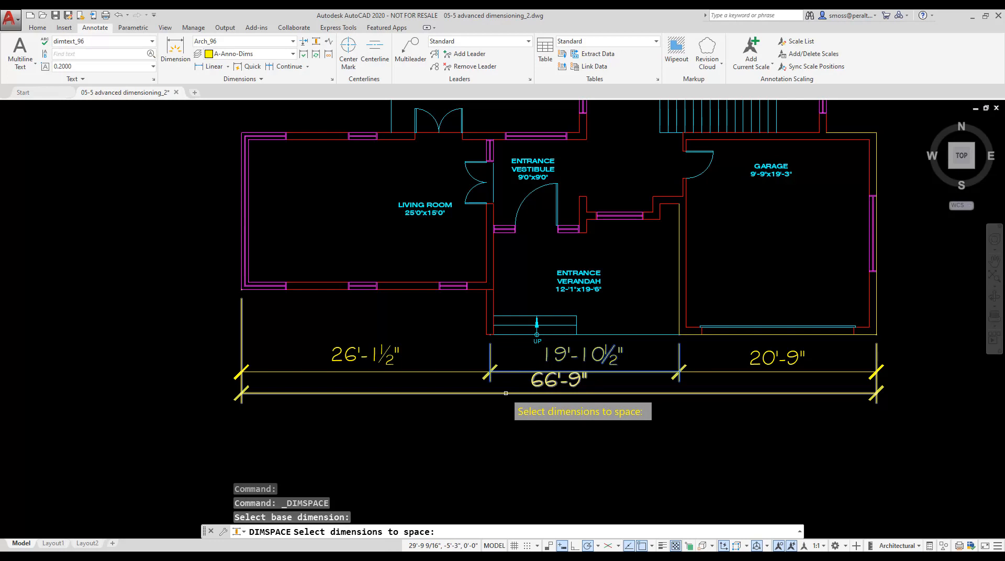
left_click(506, 393)
key("Return")
type("A")
key("Return")
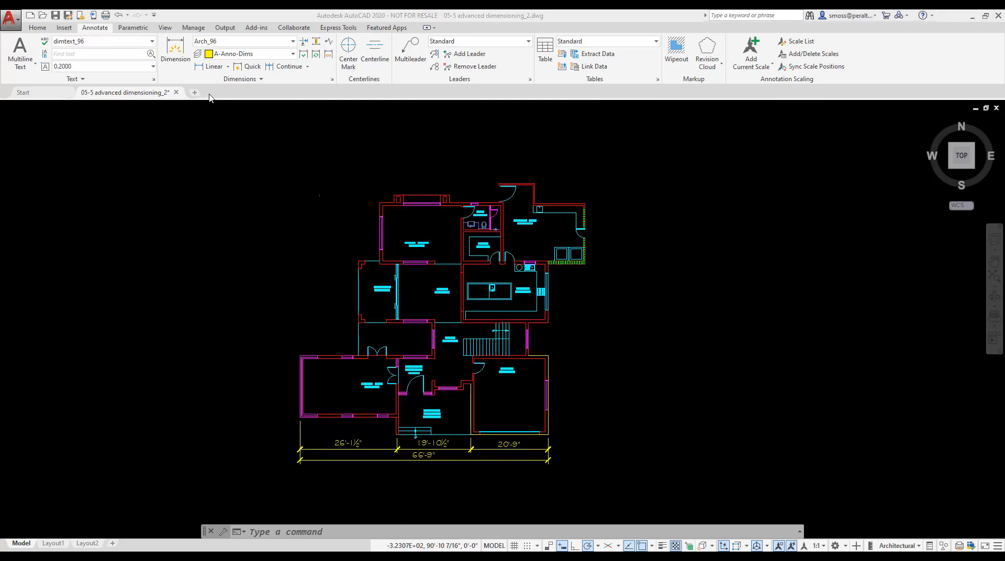
Step: Add a vertical linear dimension to the living room's outer side wall by selecting the wall as the object to dimension
left_click(209, 69)
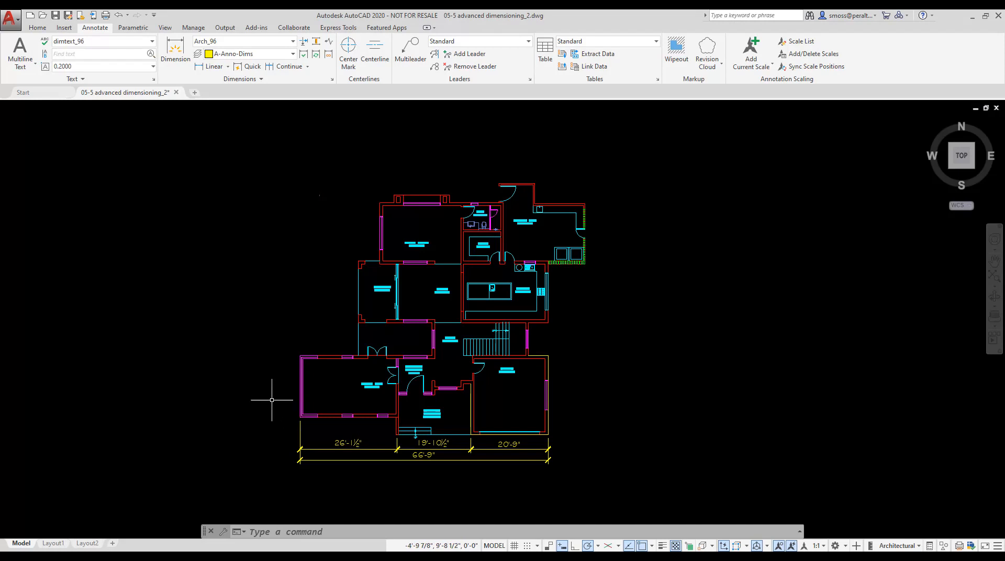
left_click(196, 69)
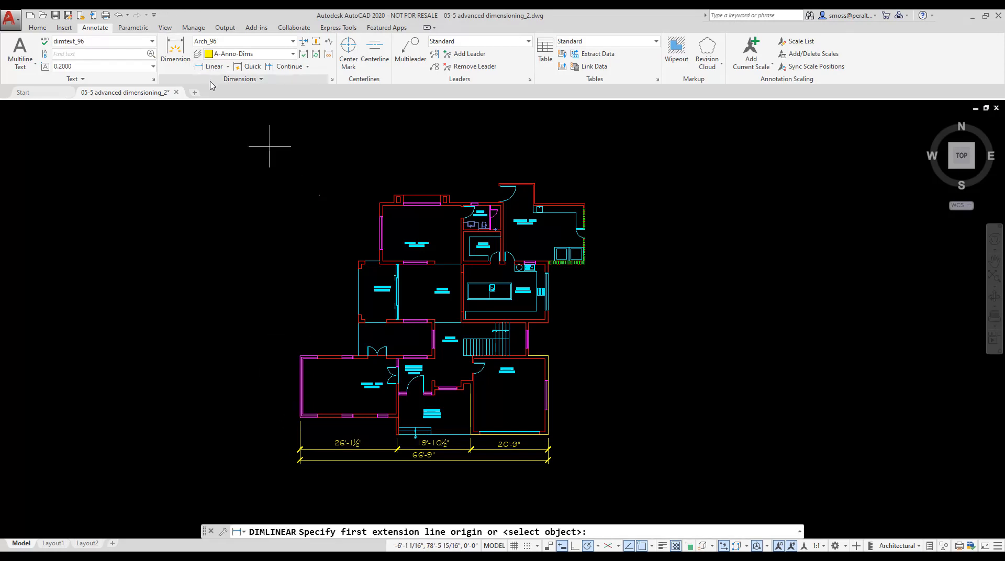
key("Return")
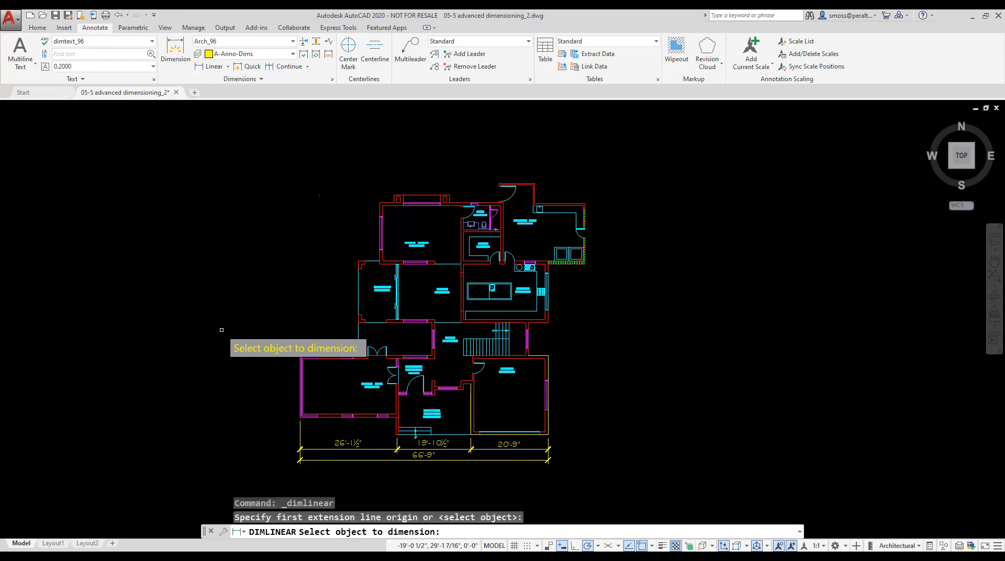
left_click(300, 401)
left_click(271, 395)
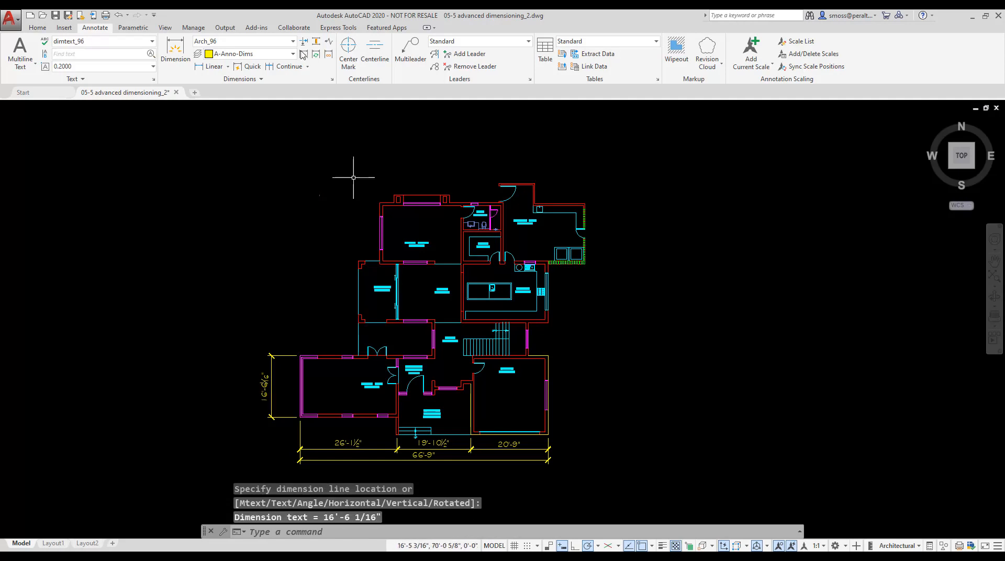
Step: Continue the vertical dimension chain upward to the side verandah's lower and upper corners and the formal living room's upper corner
left_click(285, 67)
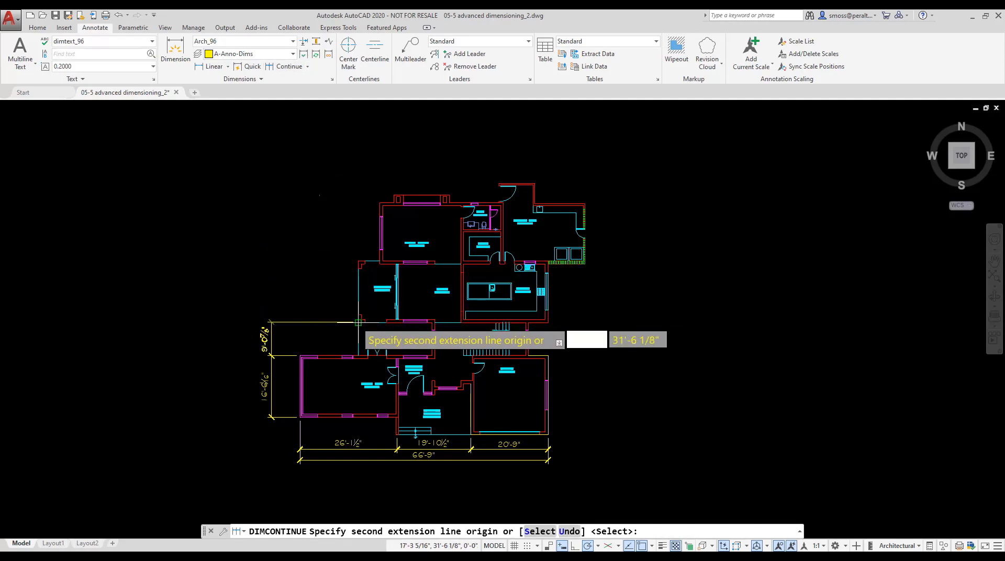
left_click(358, 323)
left_click(358, 261)
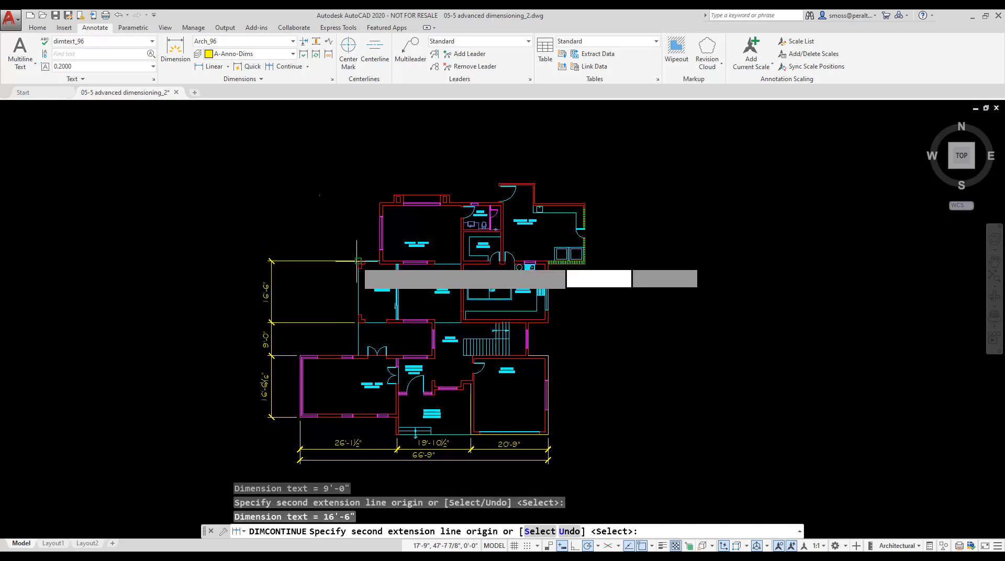
left_click(378, 201)
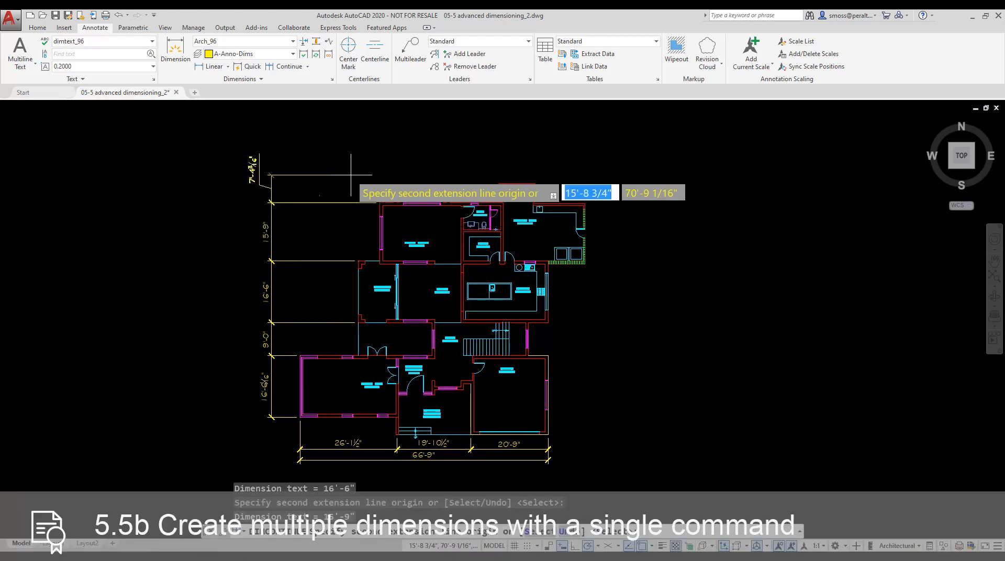
right_click(338, 180)
left_click(348, 184)
key("Return")
Step: Add a linear dimension above the formal living room, from its outer upper-left corner to the near corner of the projecting bay
right_click(319, 140)
mouse_move(378, 162)
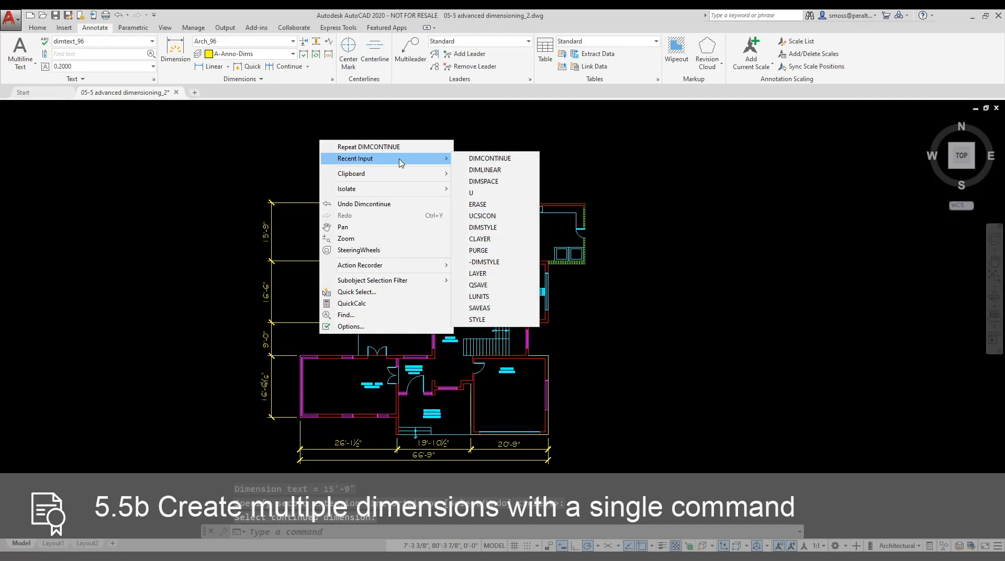
left_click(485, 169)
scroll(397, 189, "up", 3)
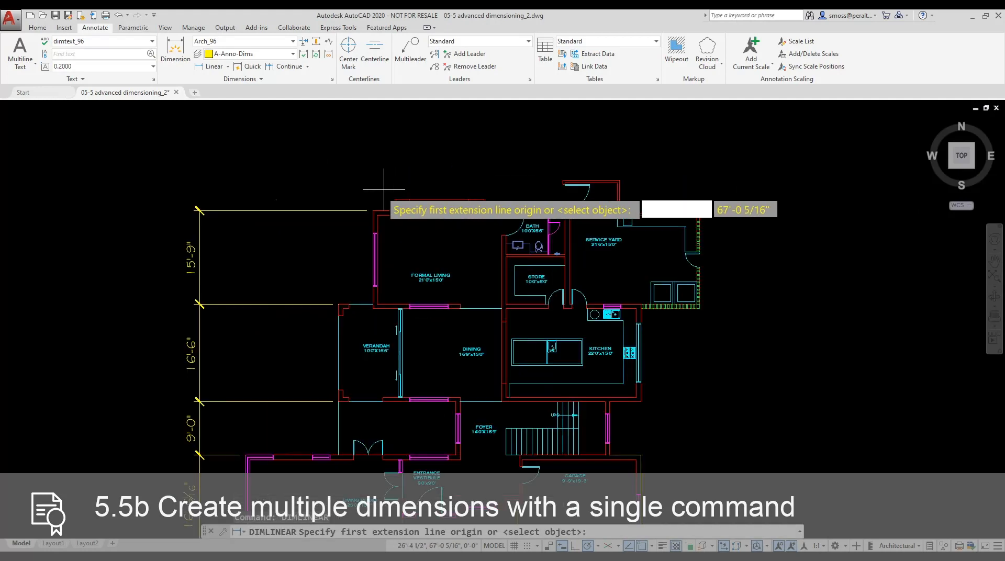
left_click(372, 198)
left_click(394, 198)
left_click(390, 155)
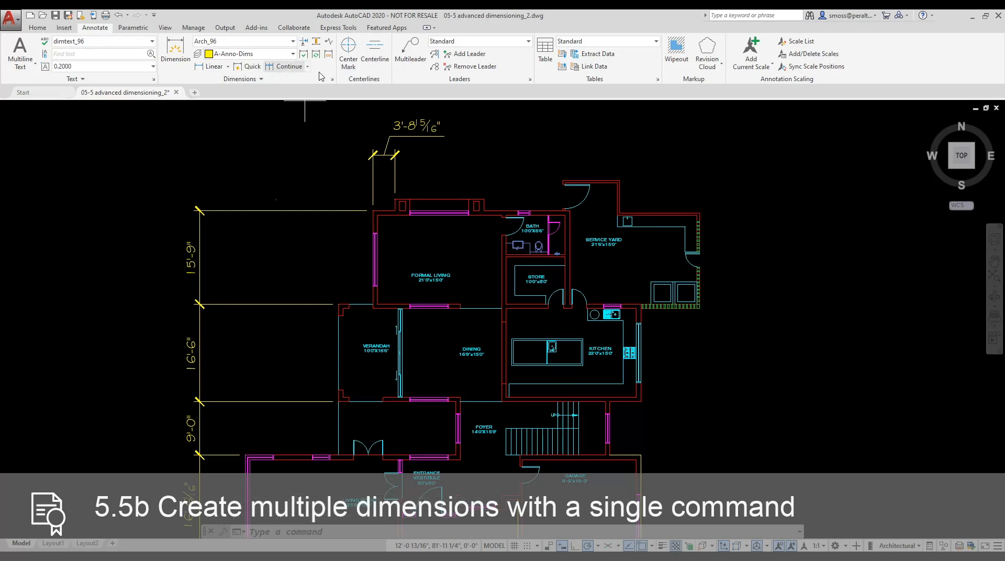
Step: Continue the horizontal dimension chain from the bay's far corner across the service yard entrance's two upper corners to the yard's outer upper-right corner
left_click(297, 67)
left_click(483, 198)
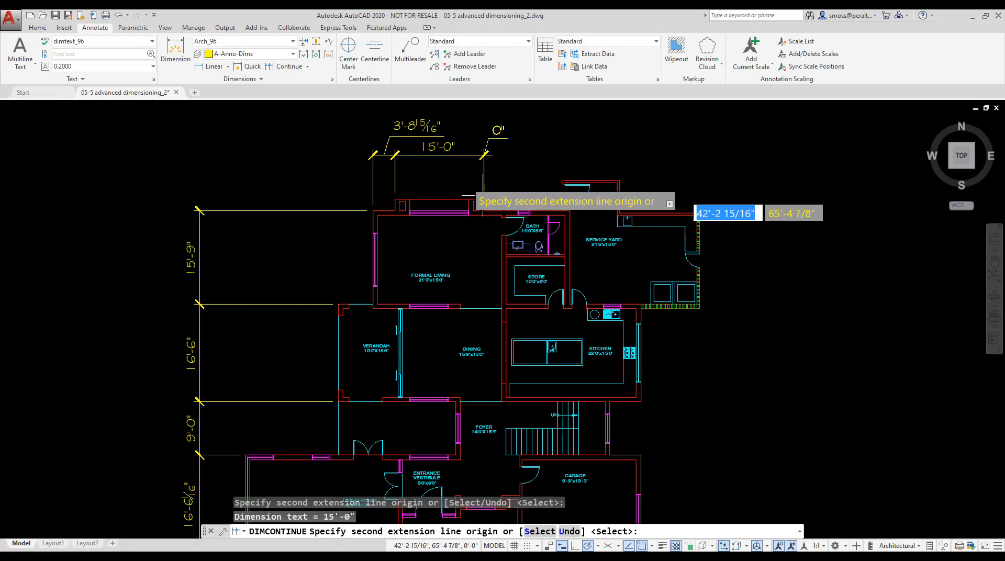
left_click(563, 182)
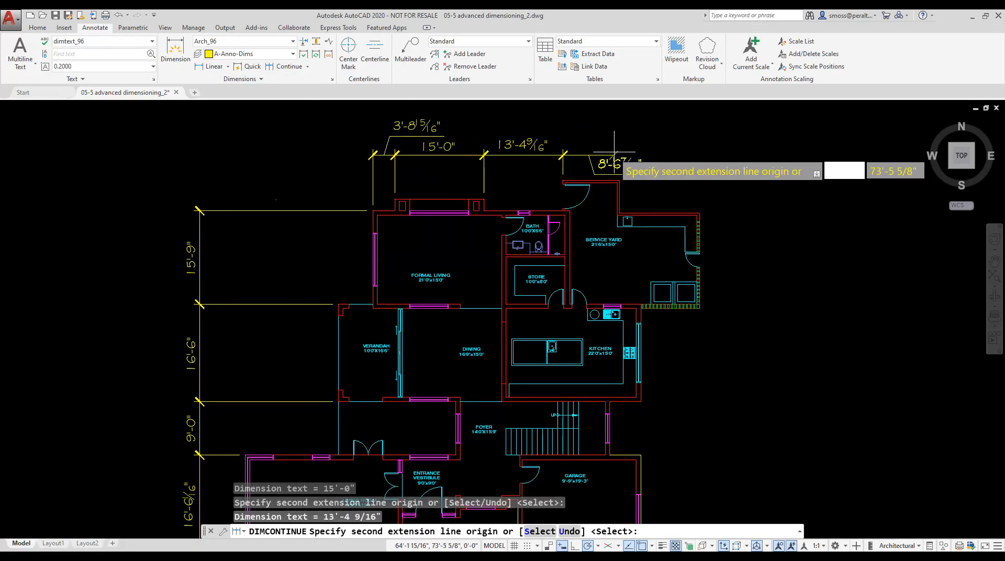
left_click(619, 182)
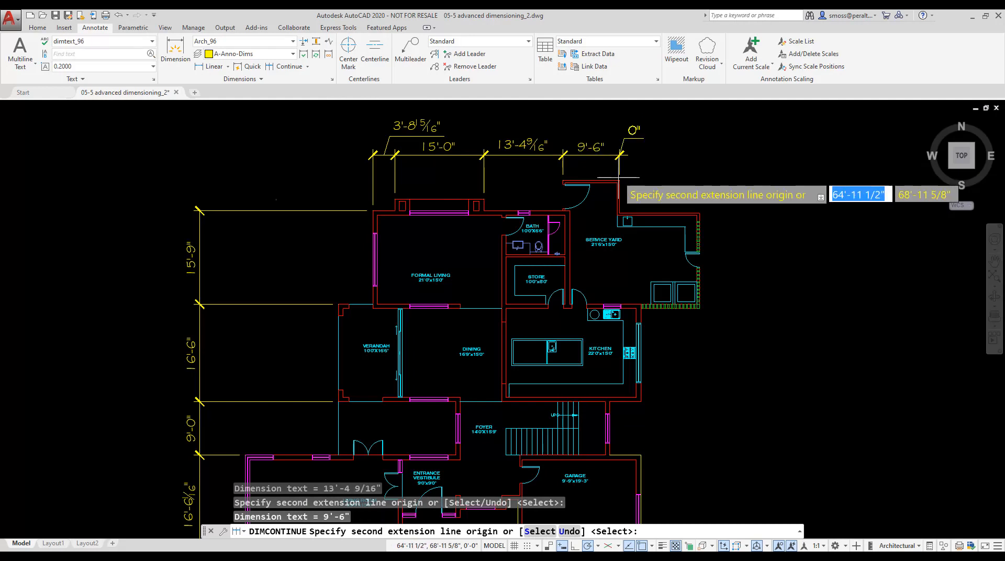
left_click(700, 214)
right_click(730, 208)
left_click(753, 219)
key("Return")
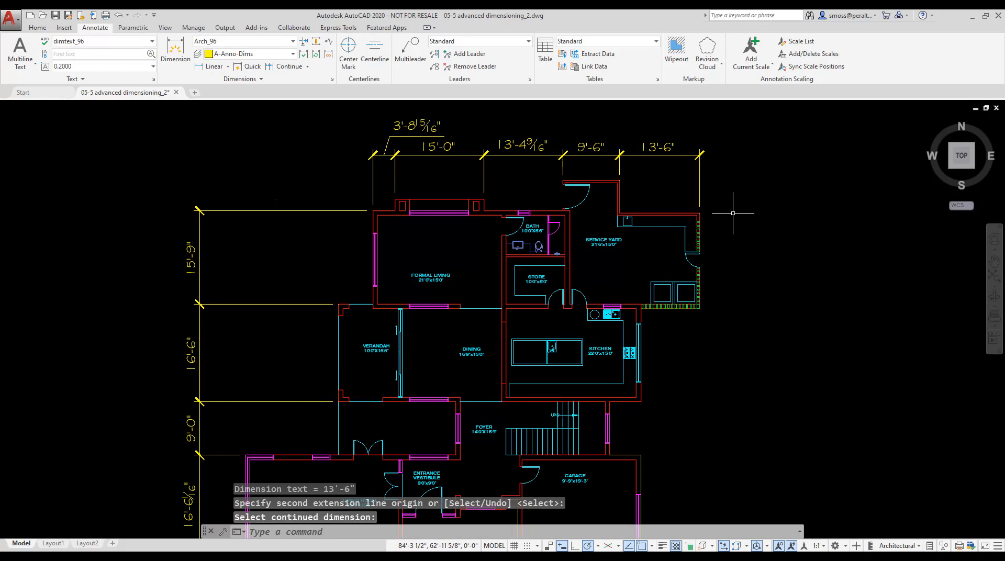
left_click(733, 212)
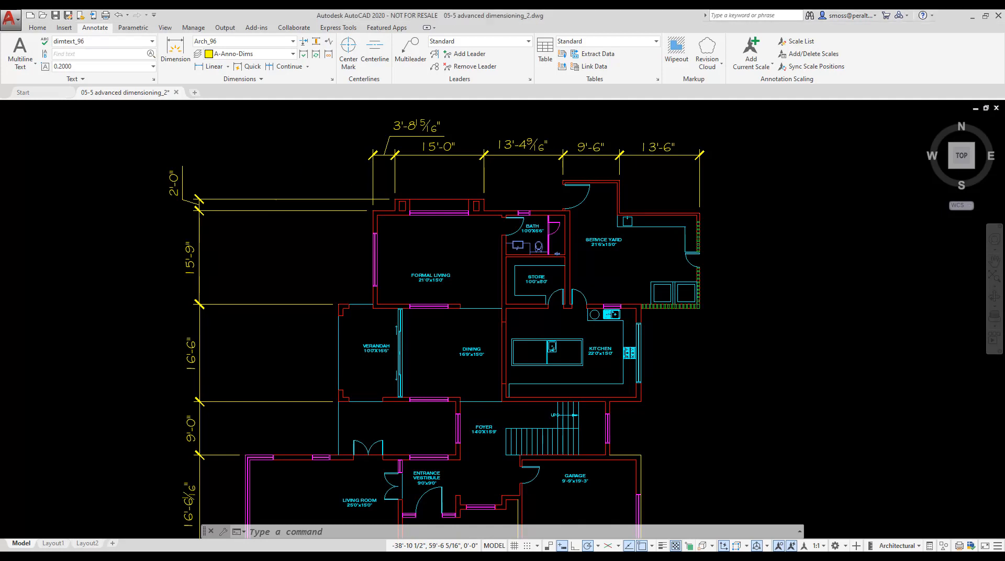
Step: Break the extension line of the bay's short vertical dimension where it crosses the horizontal chain's first extension line, using the Auto option
scroll(349, 187, "up", 2)
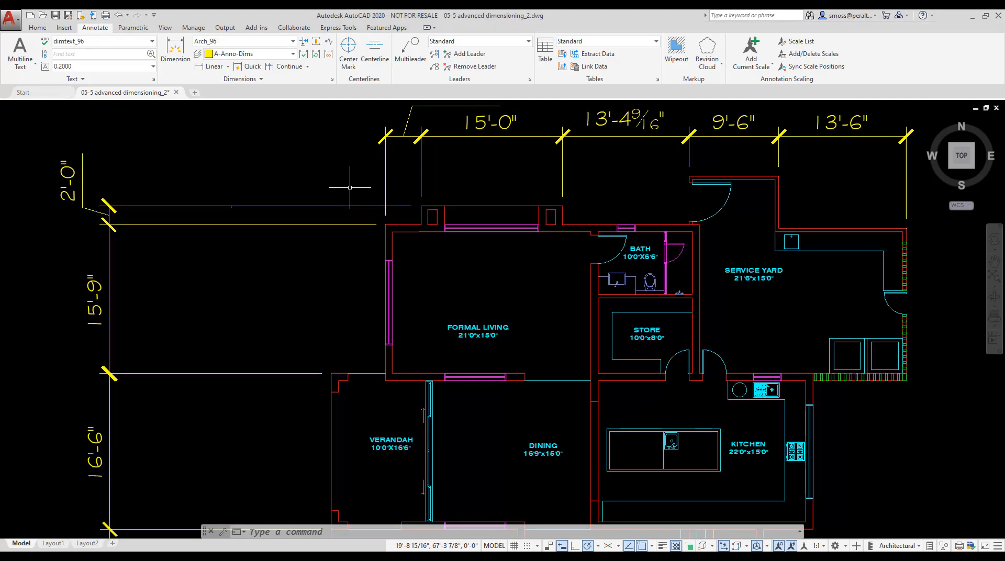
left_click(303, 43)
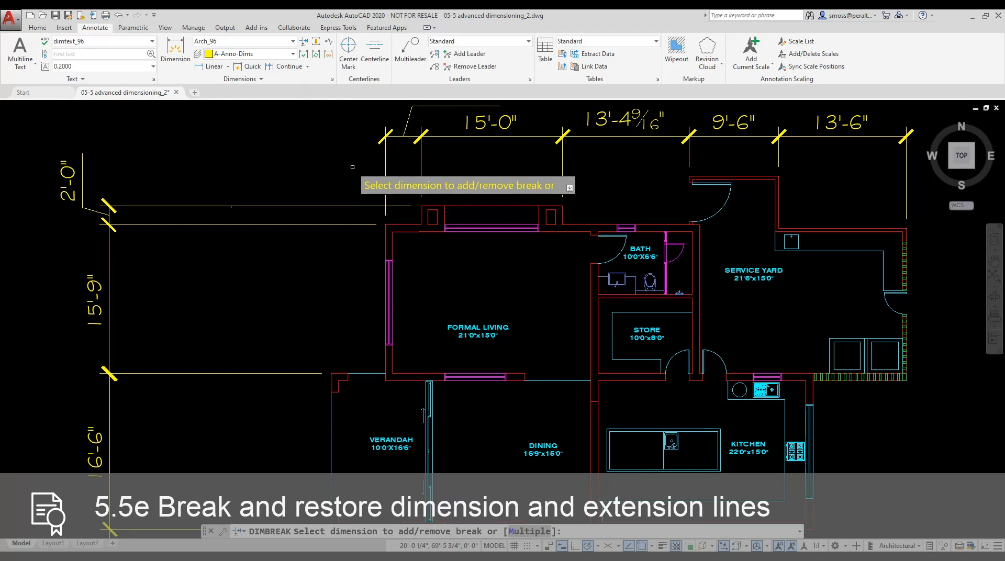
scroll(352, 167, "up", 2)
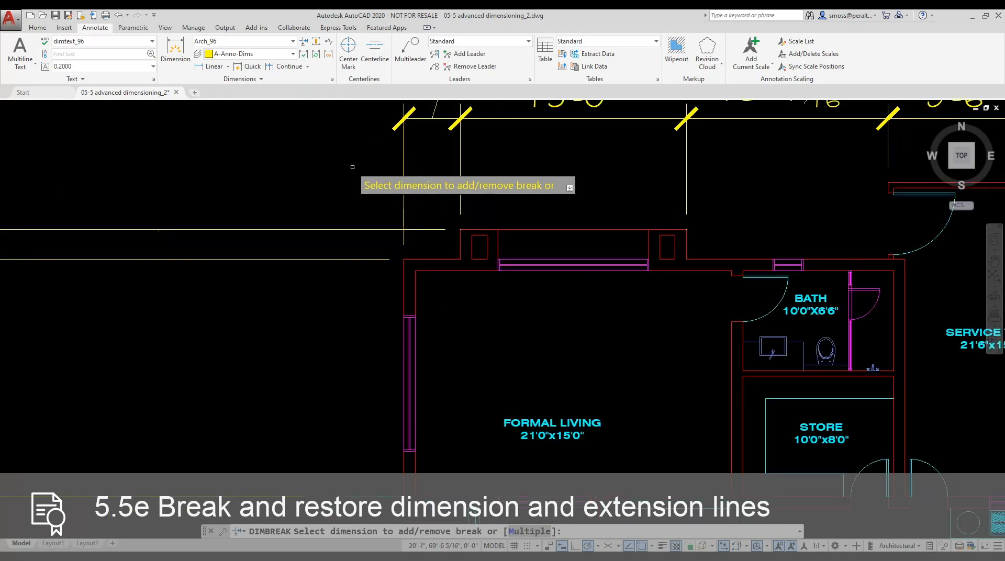
left_click(386, 229)
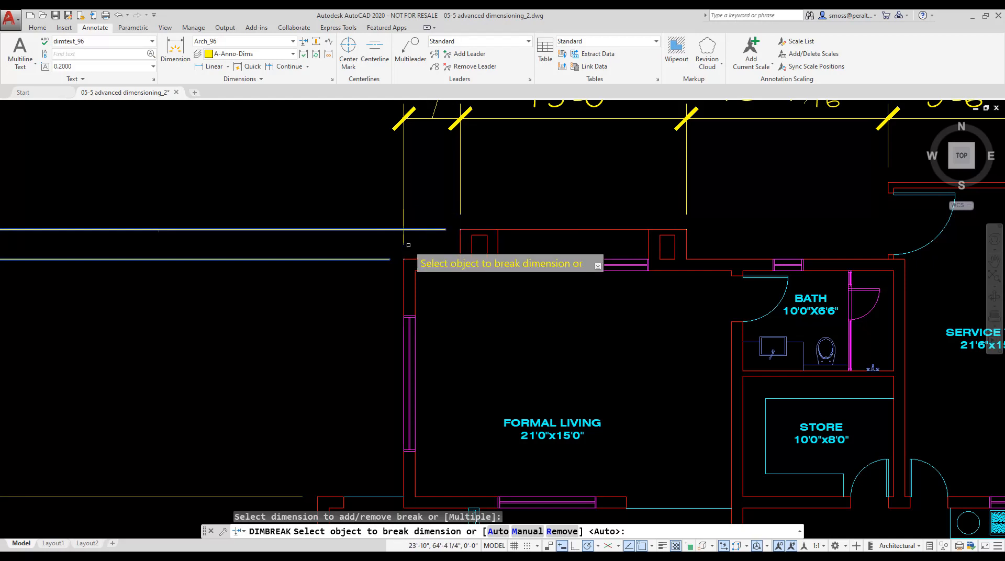
right_click(367, 193)
left_click(390, 201)
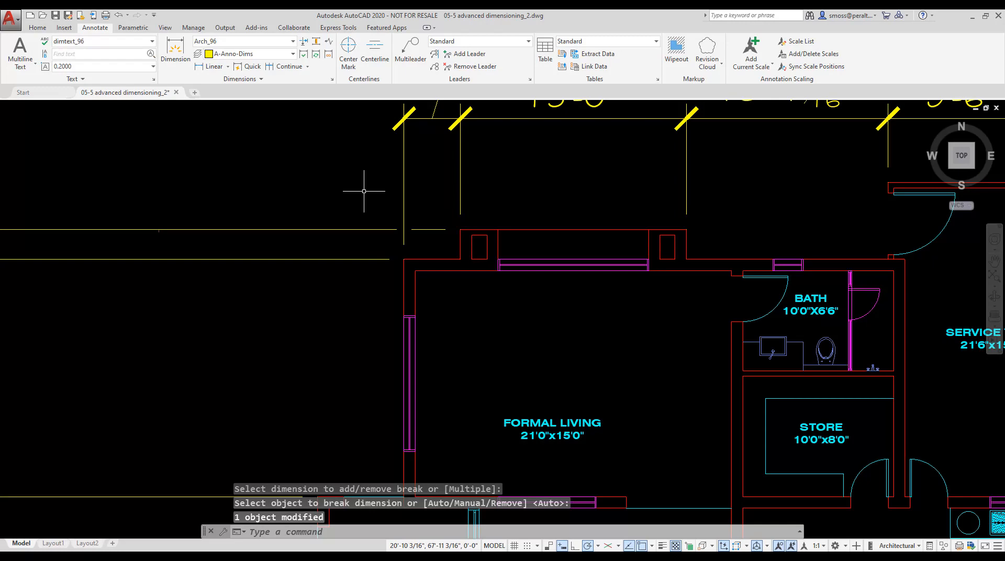
Step: Stretch the upper origin of the service yard's vertical dimension from the door opening to the yard's outer upper-right corner
scroll(364, 191, "down", 4)
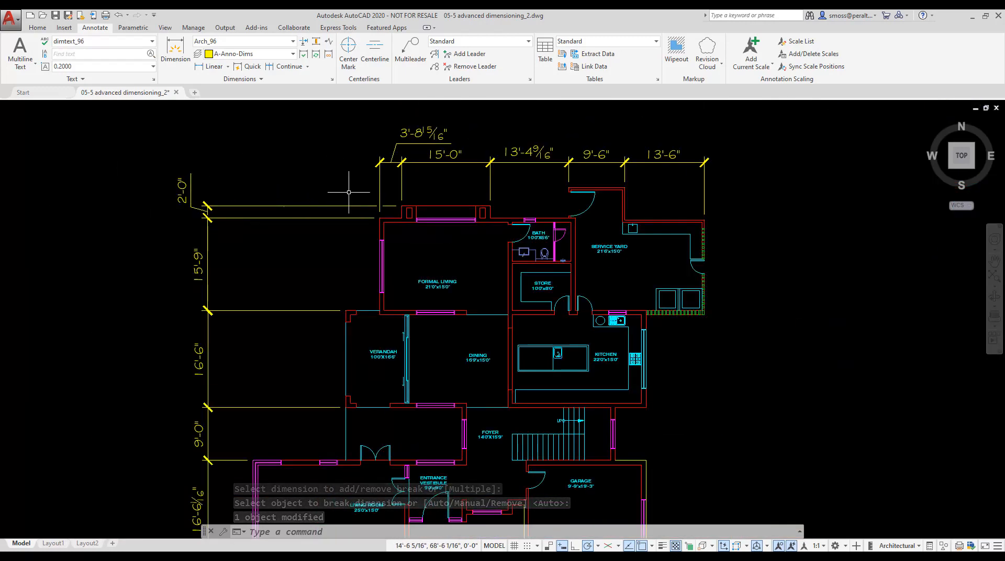
scroll(349, 192, "up", 6)
scroll(361, 193, "down", 5)
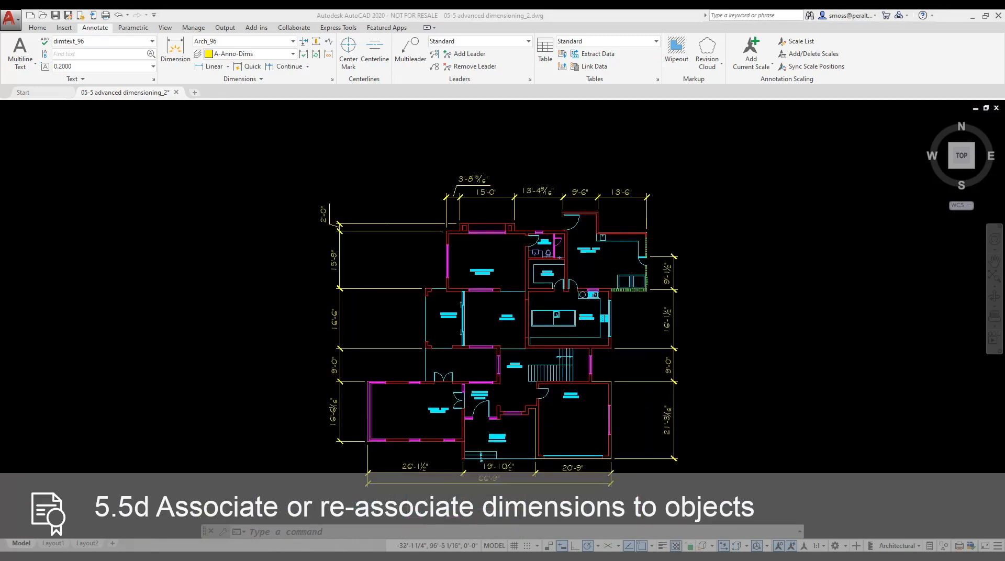
scroll(684, 243, "up", 4)
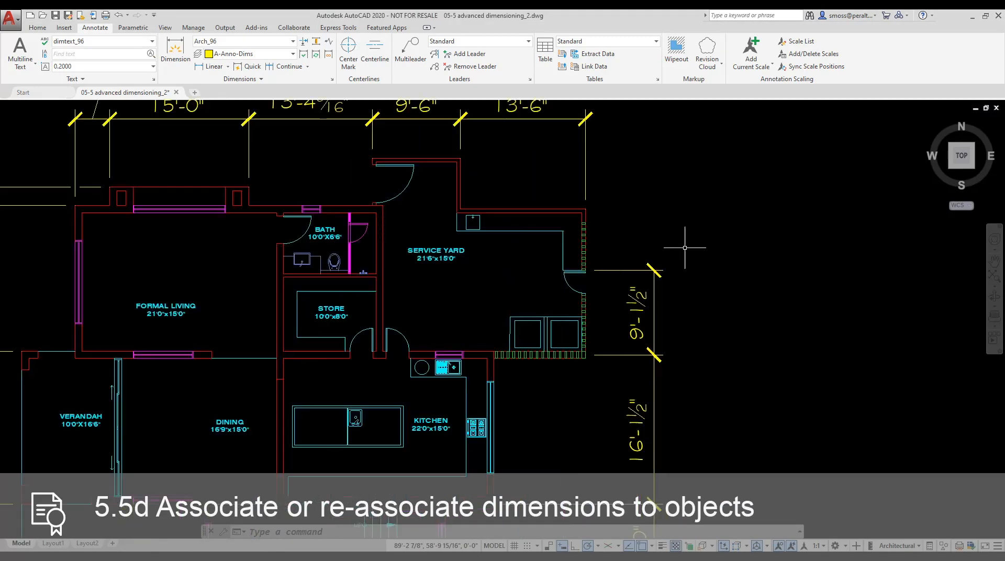
left_click(586, 270)
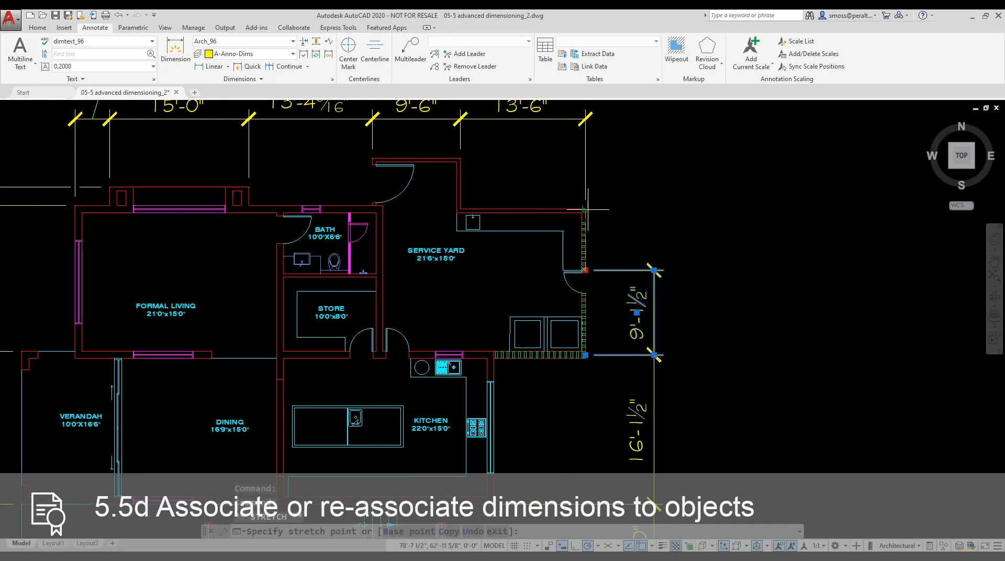
left_click(585, 209)
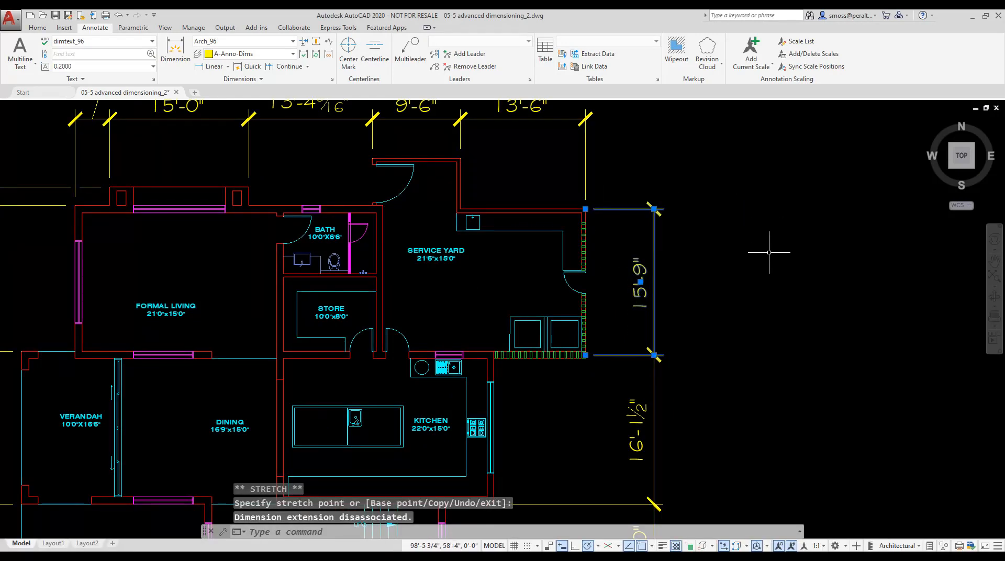
key("Escape")
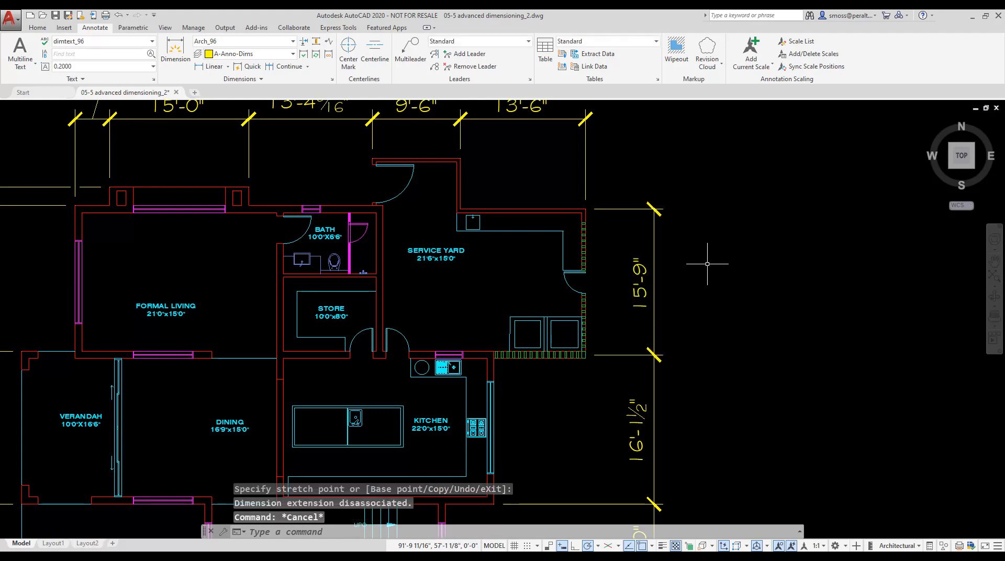